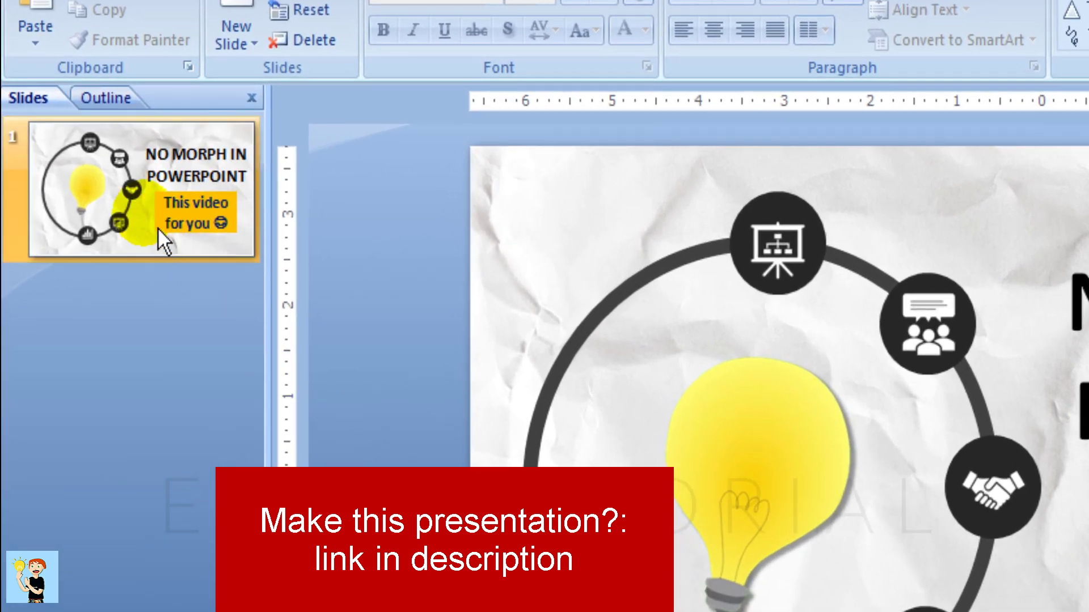
# Step: Duplicate slide 1, then delete the title and yellow 'This video for you' box from slide 2
pyautogui.click(158, 227)
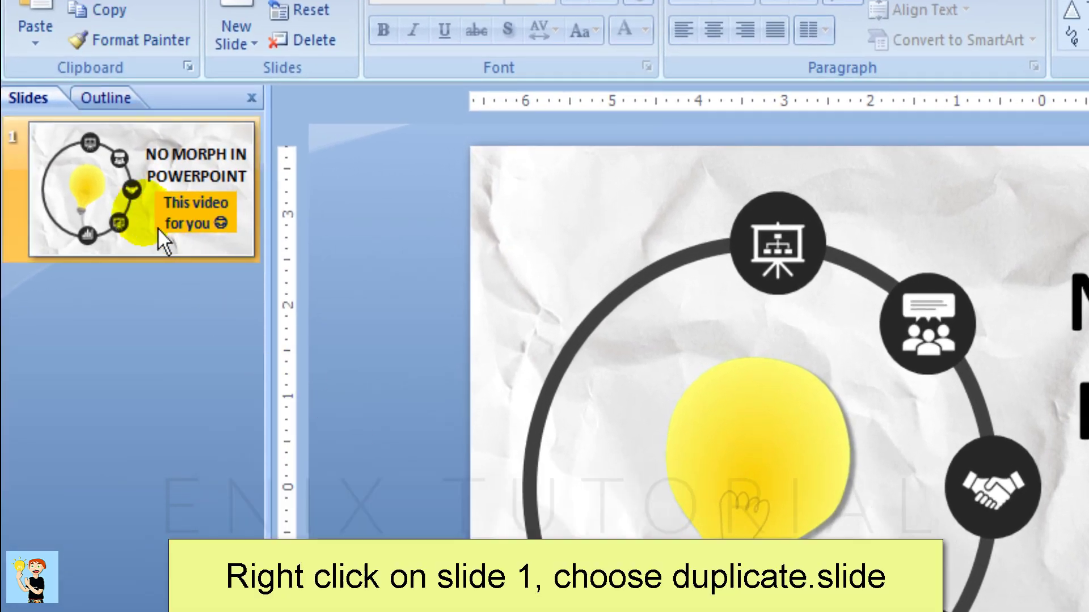
pyautogui.rightClick(158, 226)
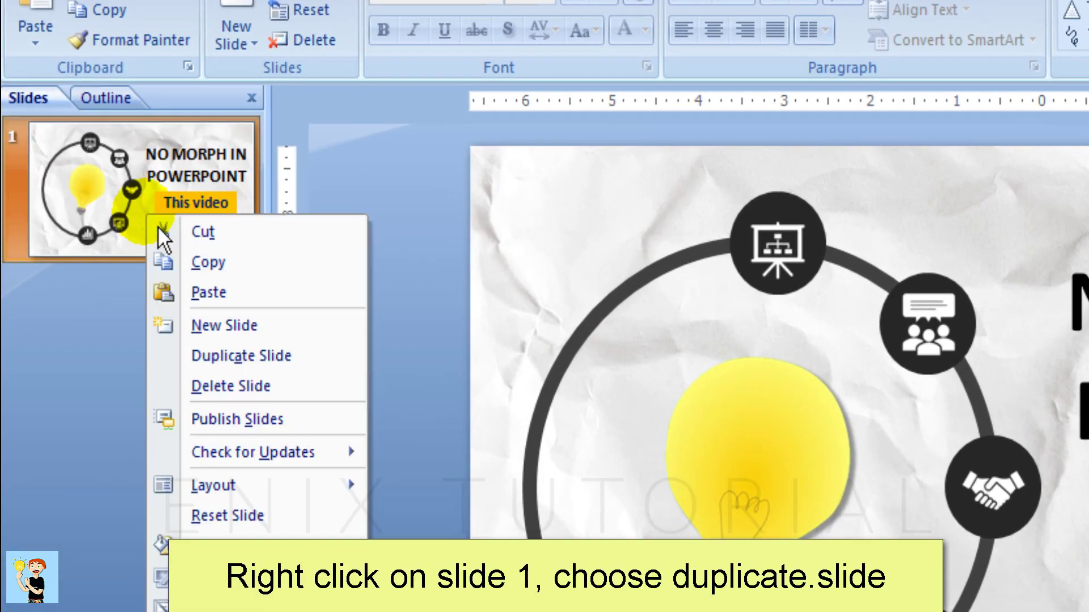
pyautogui.click(291, 370)
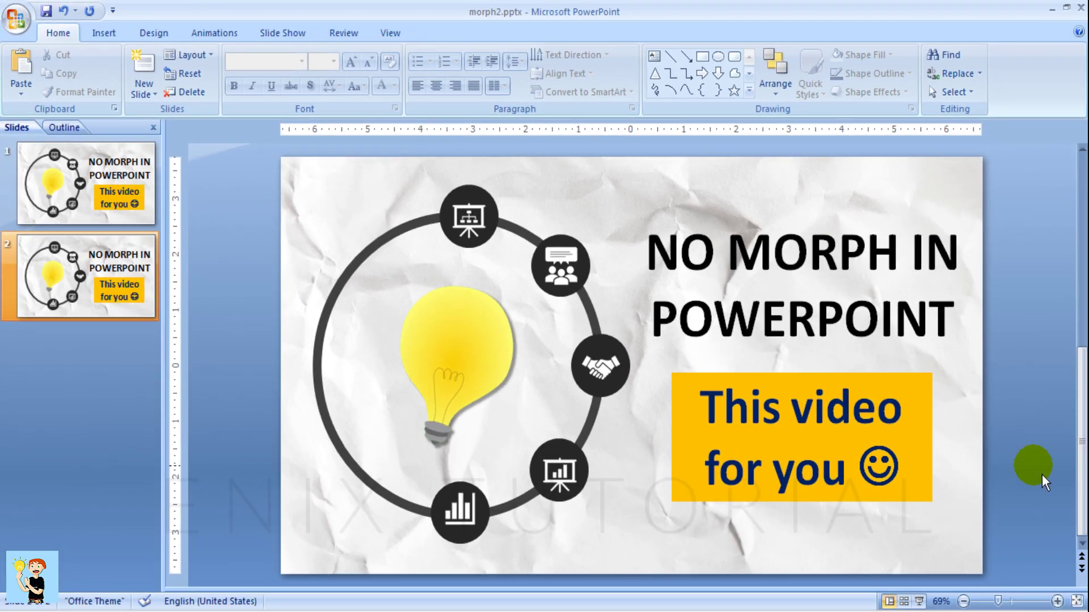
pyautogui.moveTo(1026, 558); pyautogui.dragTo(623, 193)
pyautogui.press('Delete')
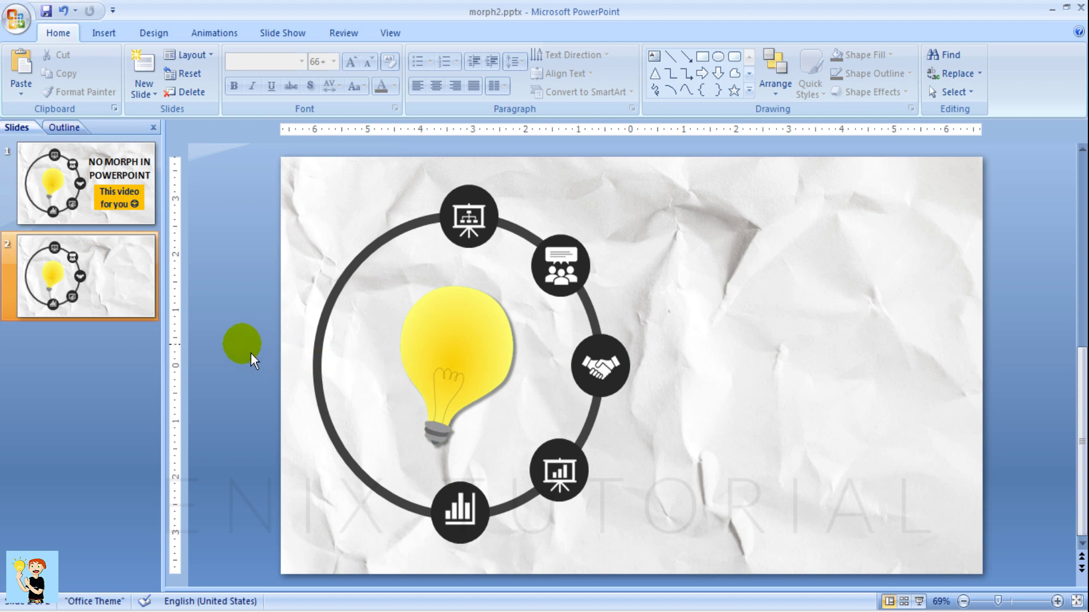
# Step: Copy the top ring circle to the upper right and set its height to 1.6 inches
pyautogui.click(483, 228)
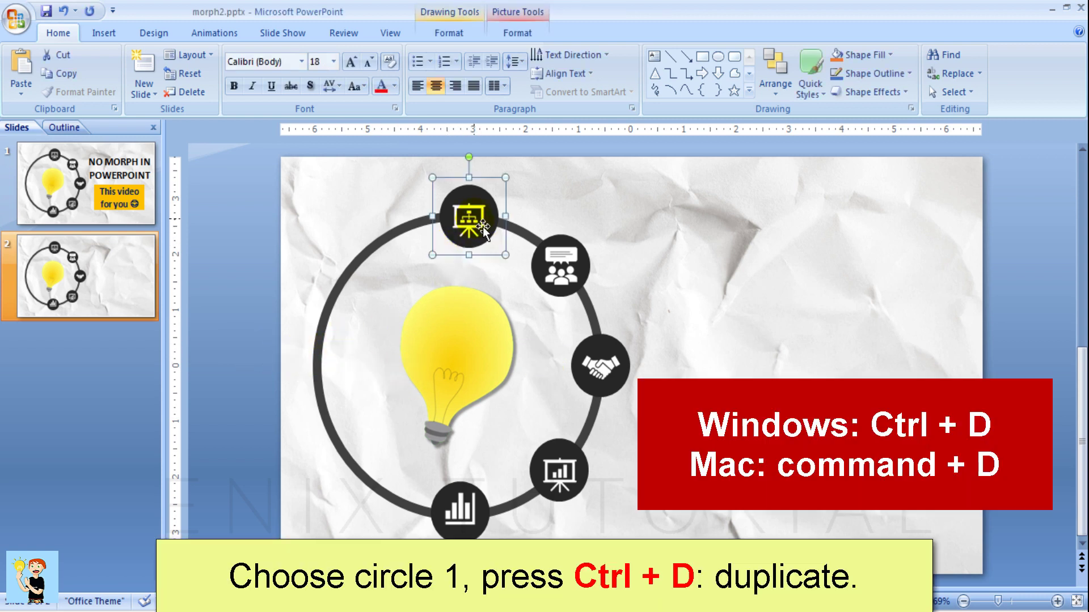
pyautogui.moveTo(483, 229); pyautogui.dragTo(674, 221)
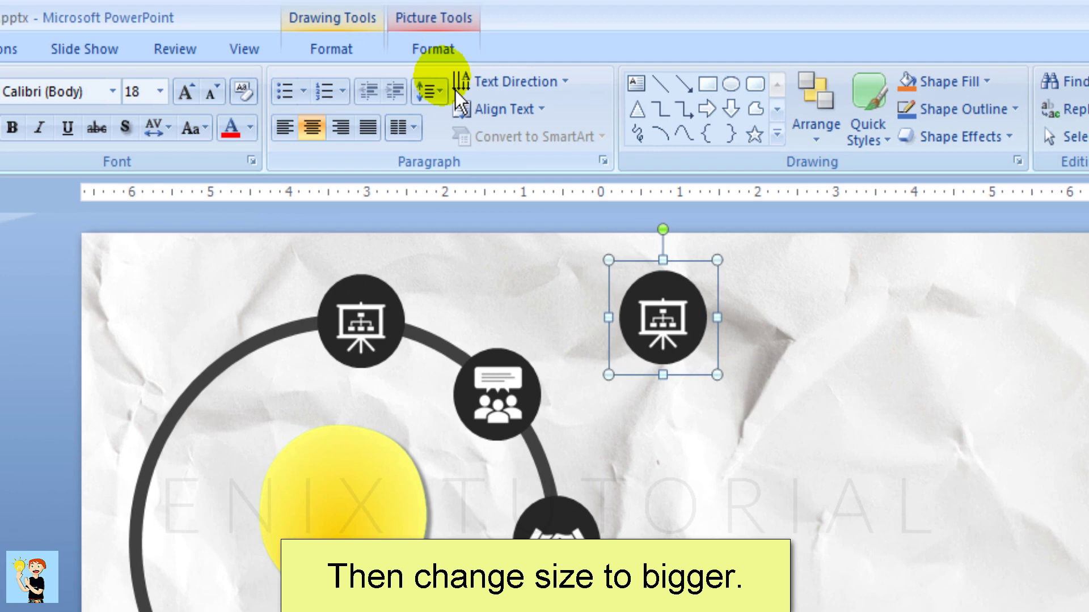
pyautogui.click(517, 34)
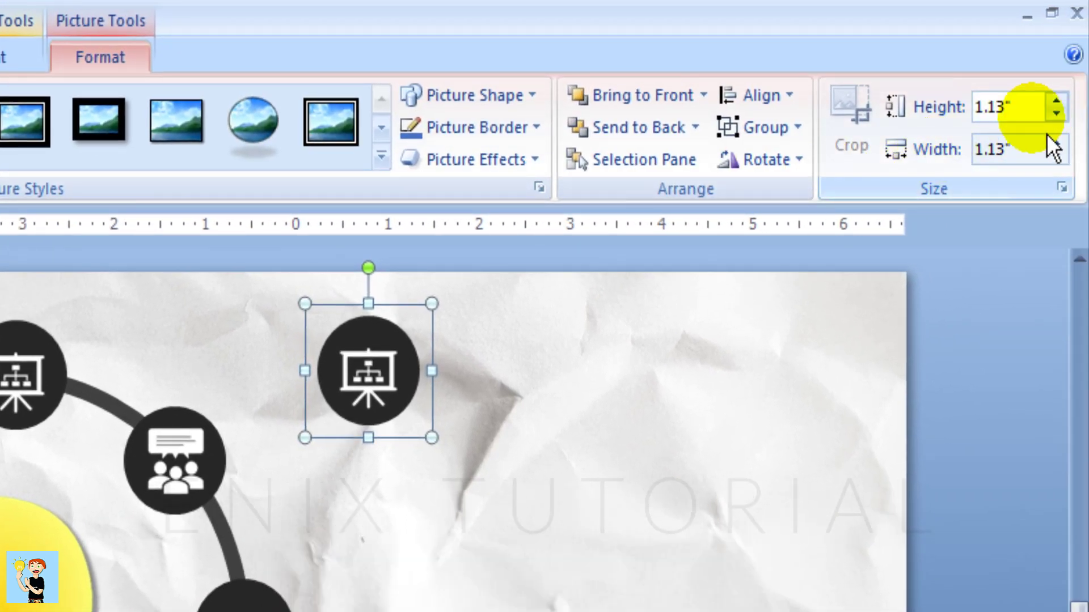
pyautogui.click(1036, 120)
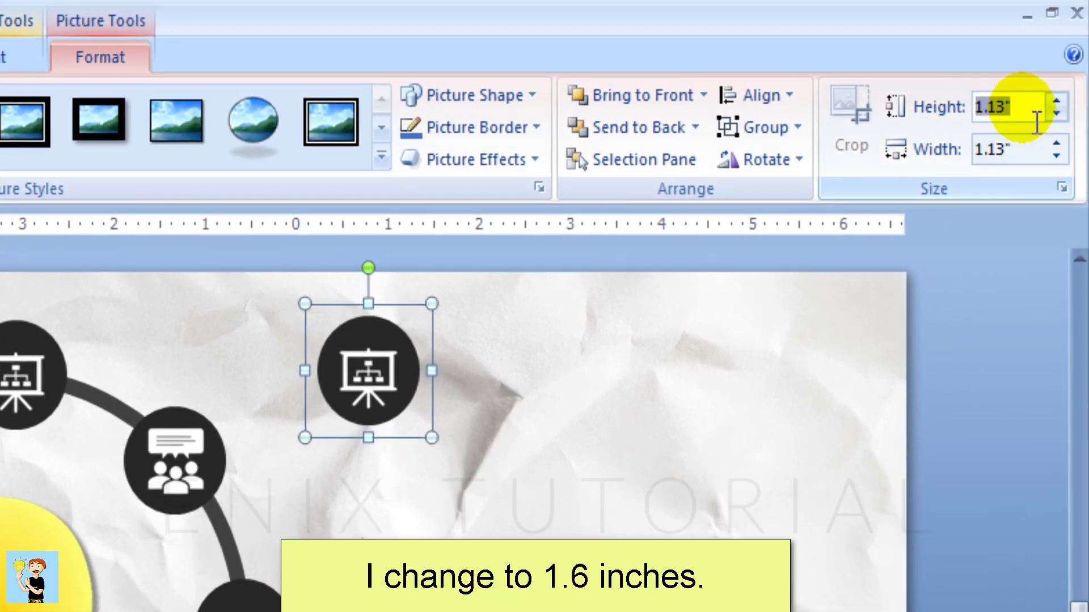
pyautogui.write('1.')
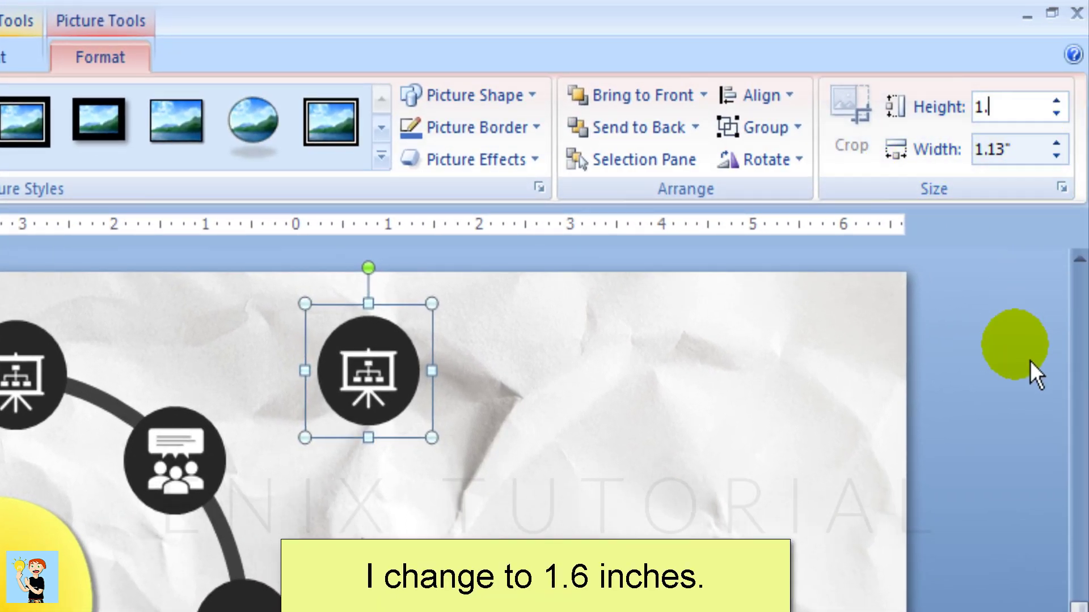
pyautogui.write('6')
pyautogui.press('Return')
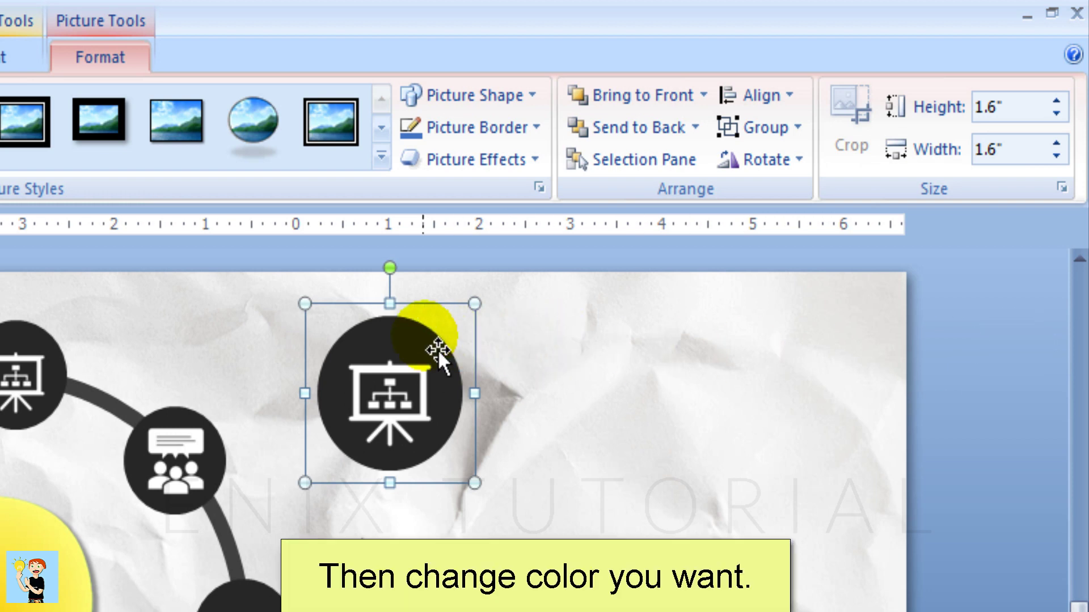
# Step: Fill the enlarged circle copy green
pyautogui.doubleClick(438, 350)
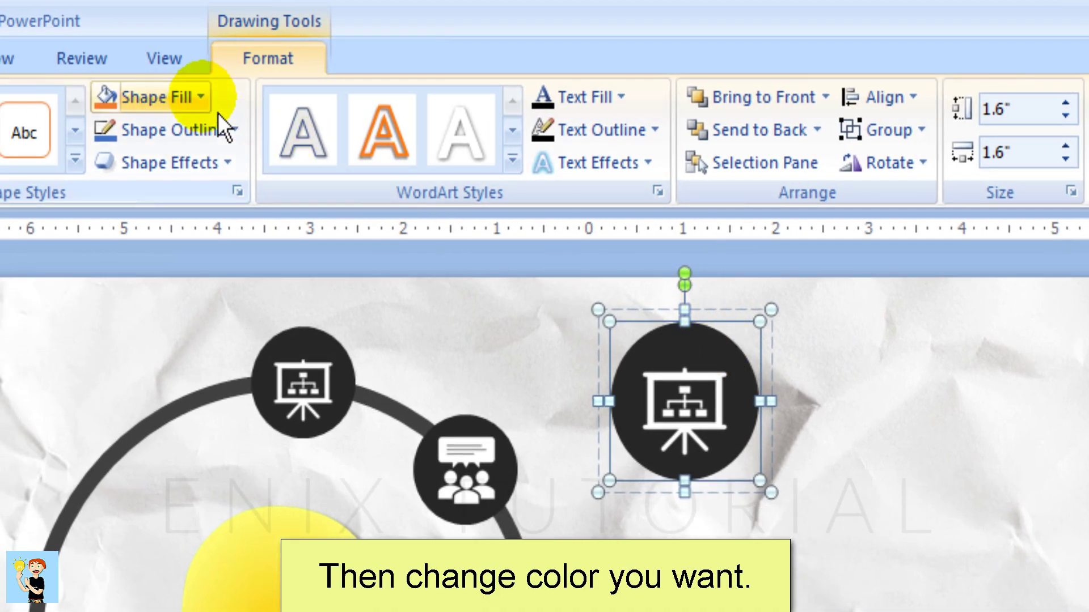
pyautogui.click(203, 98)
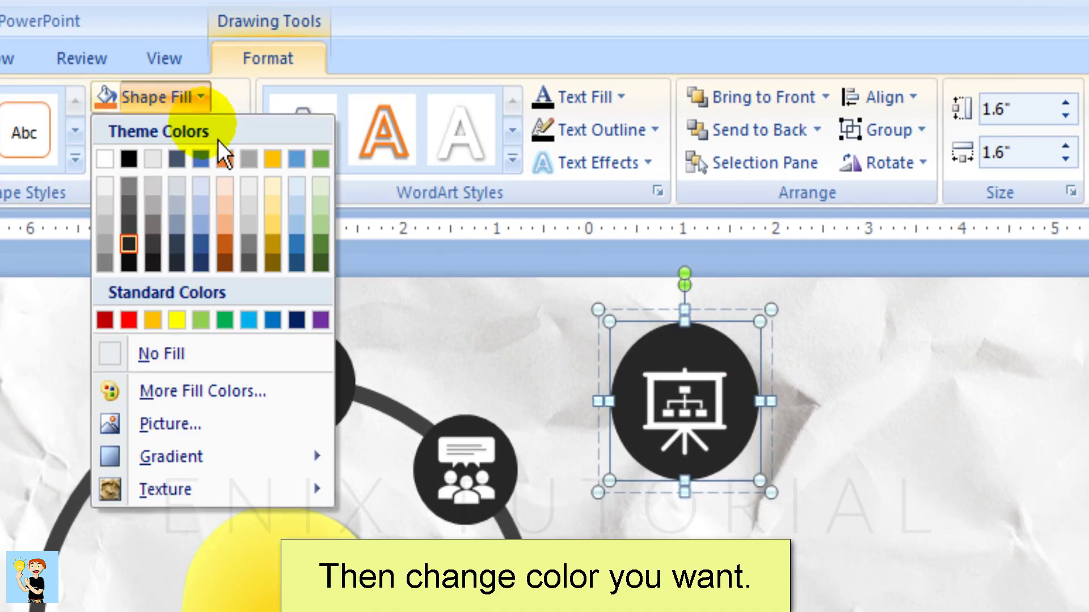
pyautogui.click(225, 337)
pyautogui.click(791, 578)
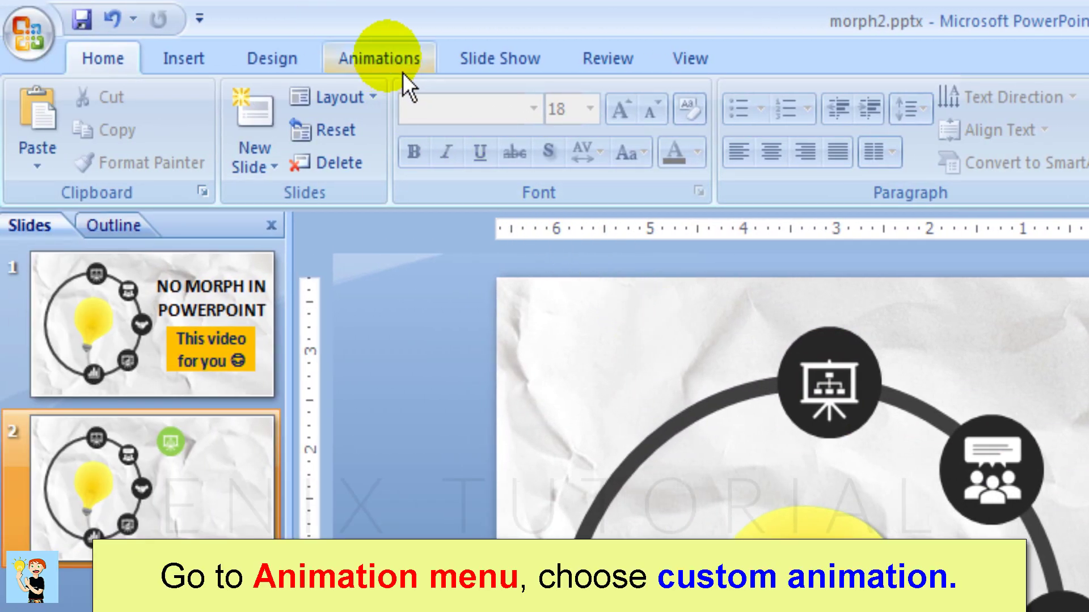
# Step: Open the Custom Animation pane and move the green circle over the top ring circle
pyautogui.click(399, 76)
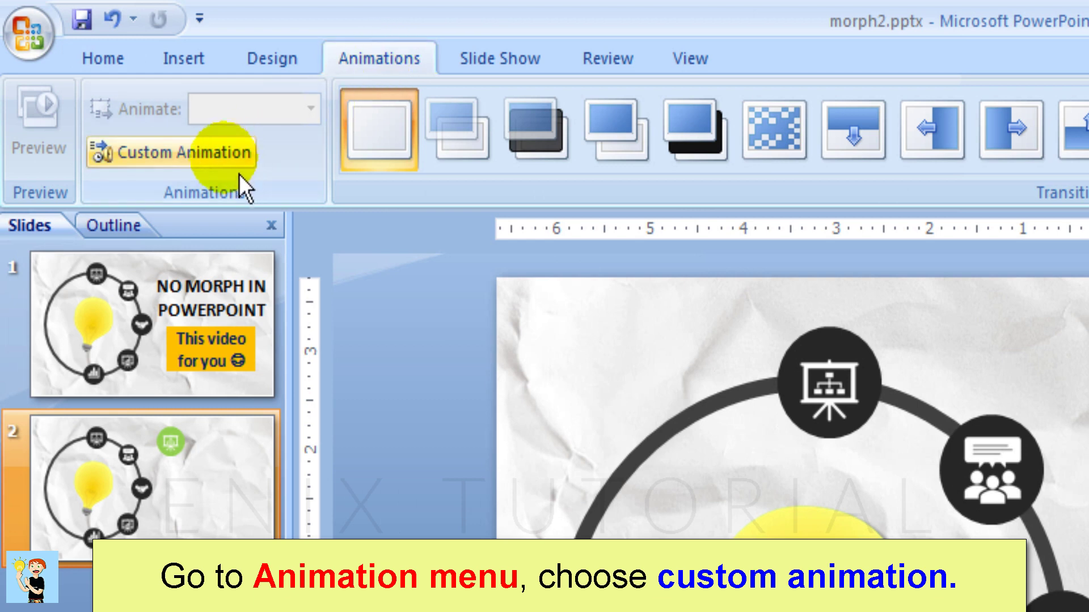
pyautogui.click(253, 165)
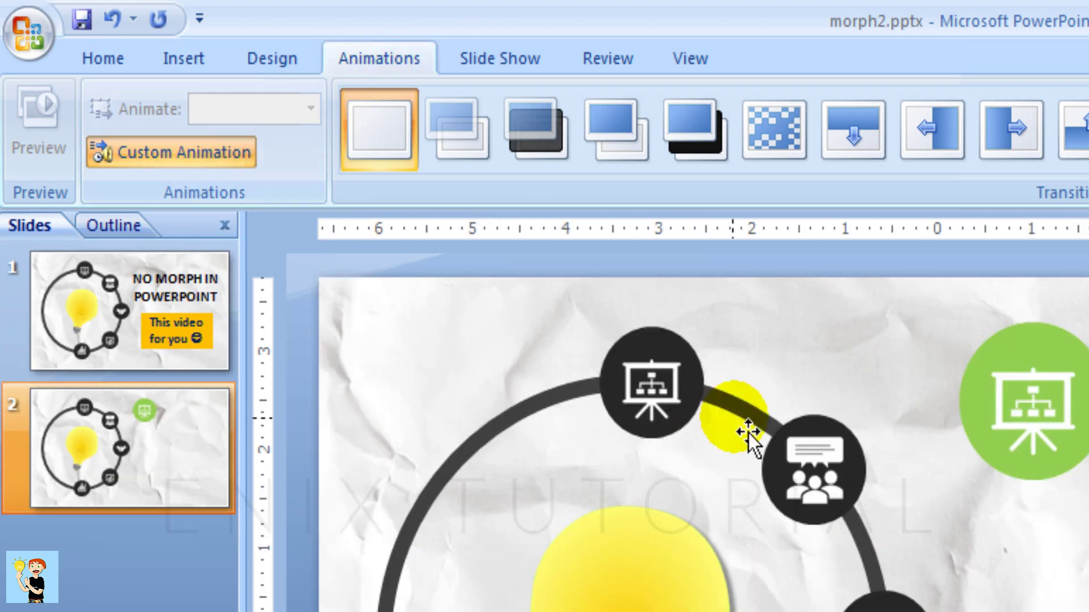
pyautogui.click(658, 399)
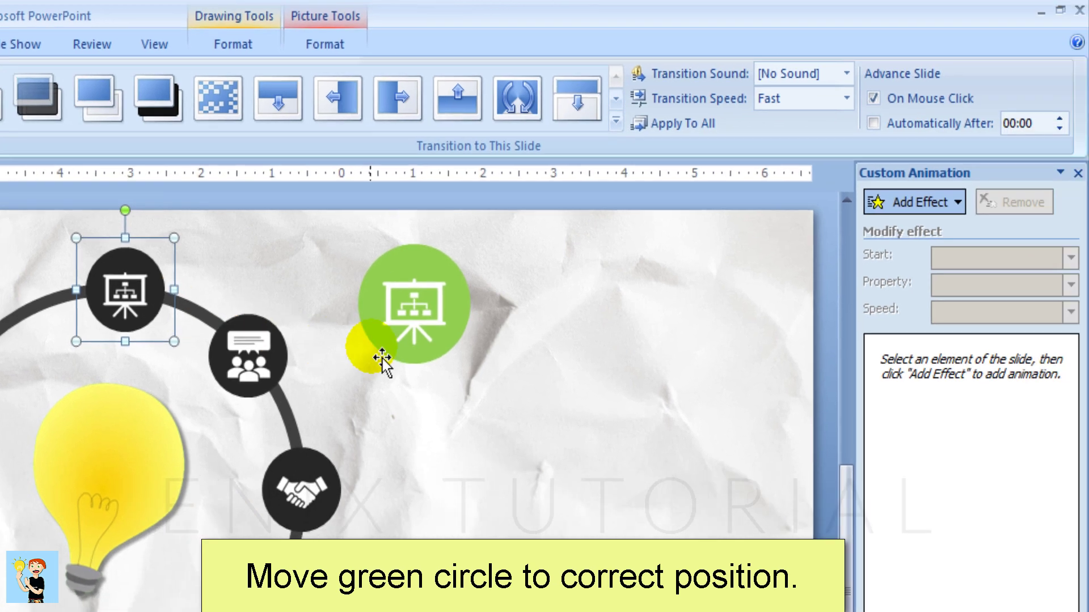
pyautogui.click(463, 341)
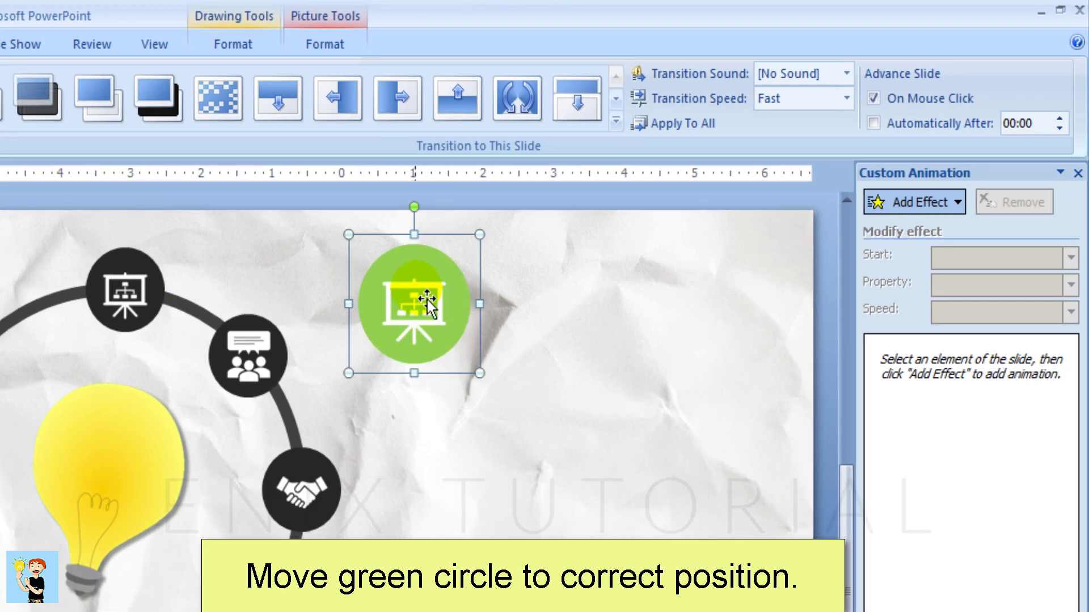
pyautogui.moveTo(427, 304); pyautogui.dragTo(141, 298)
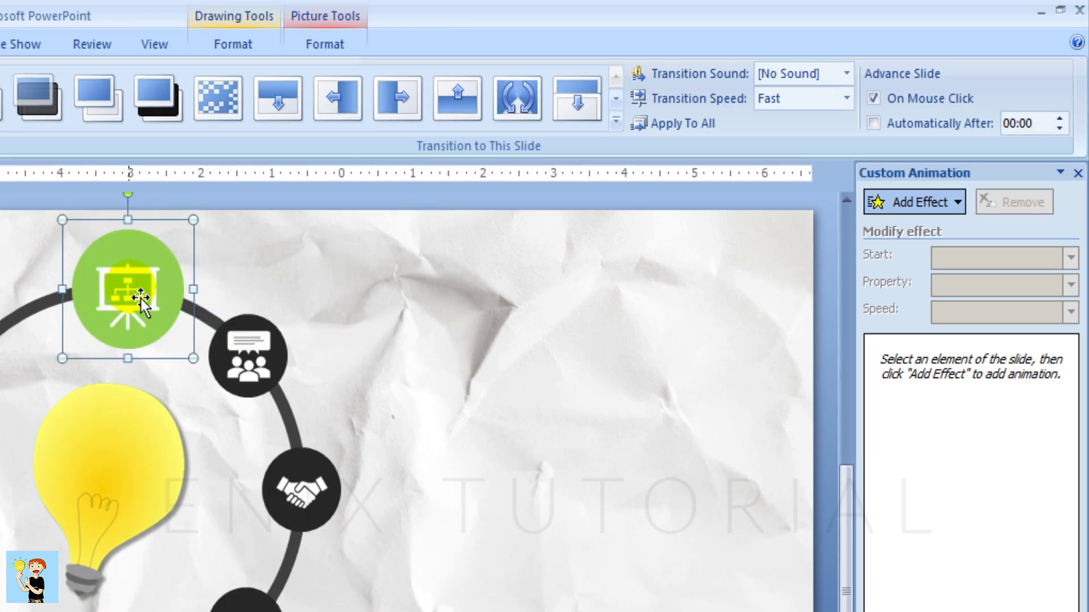
# Step: Give the green circle a Zoom entrance set to In Slightly
pyautogui.click(903, 214)
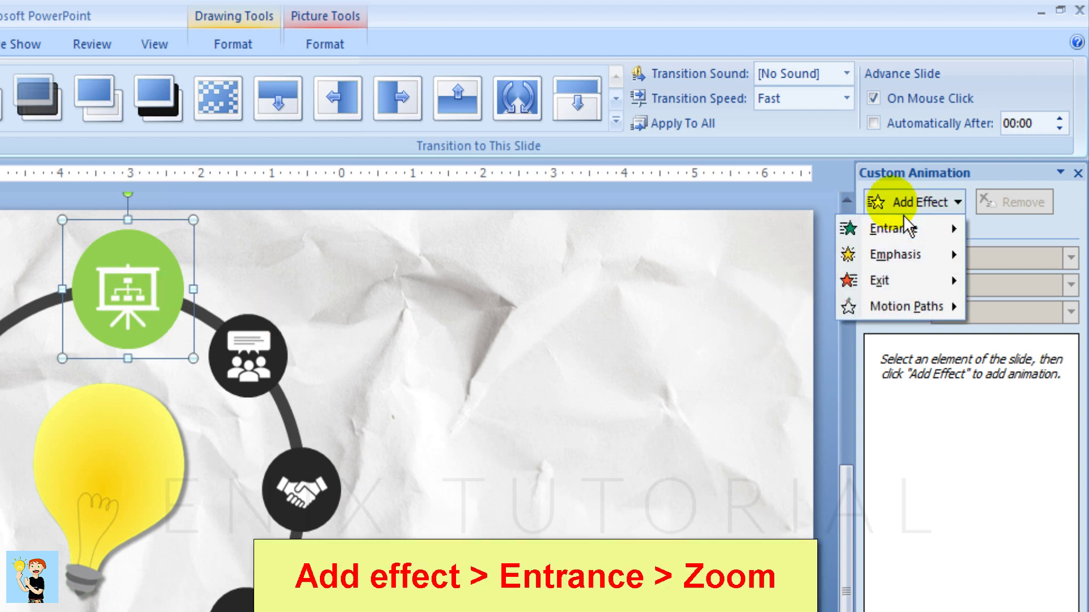
pyautogui.moveTo(903, 240)
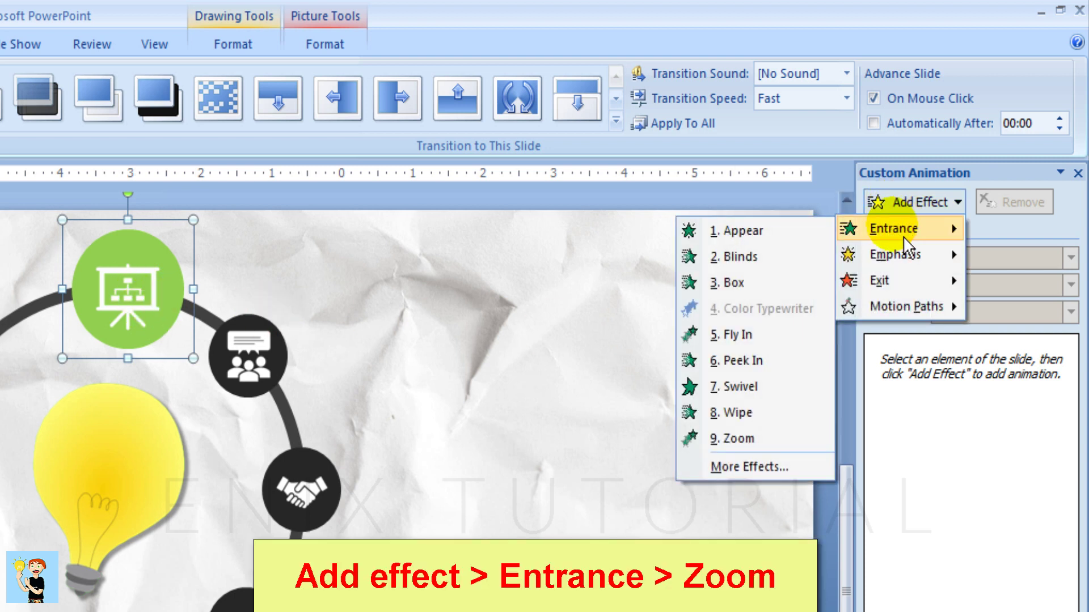
pyautogui.click(752, 449)
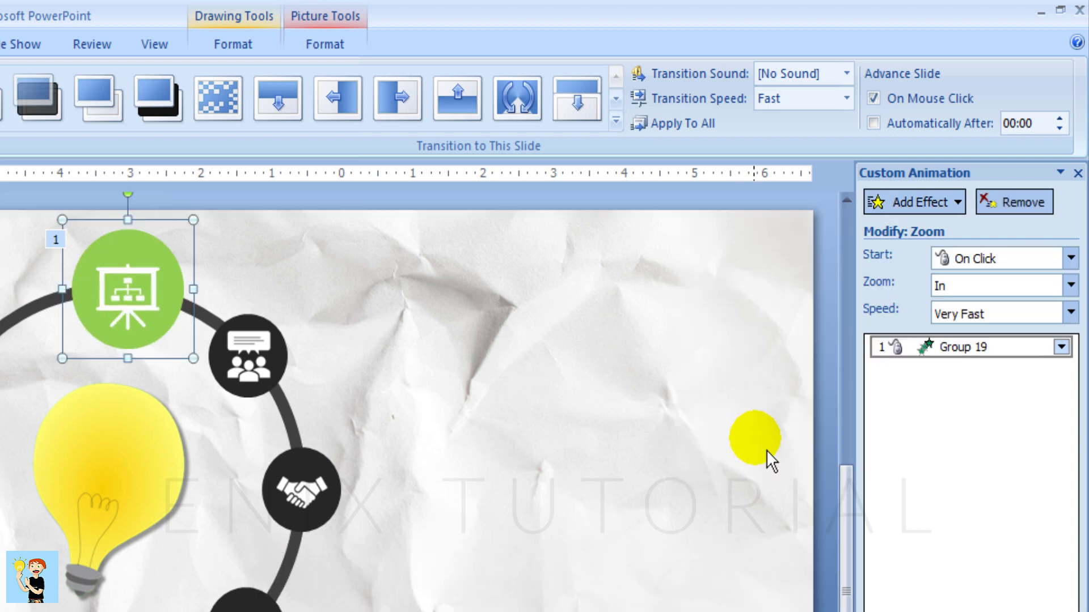
pyautogui.click(1071, 285)
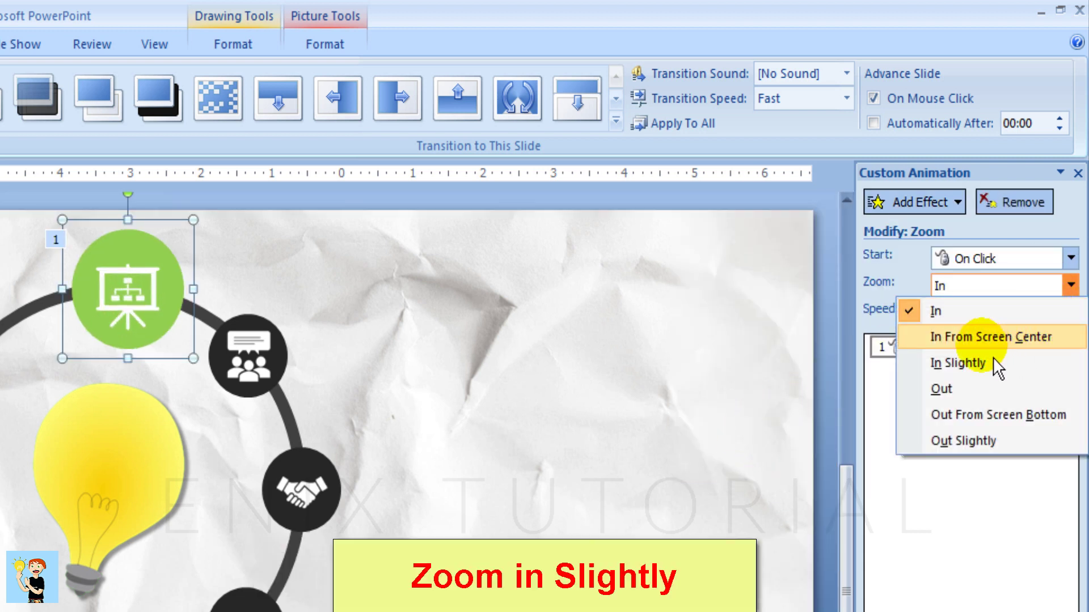
pyautogui.click(1006, 369)
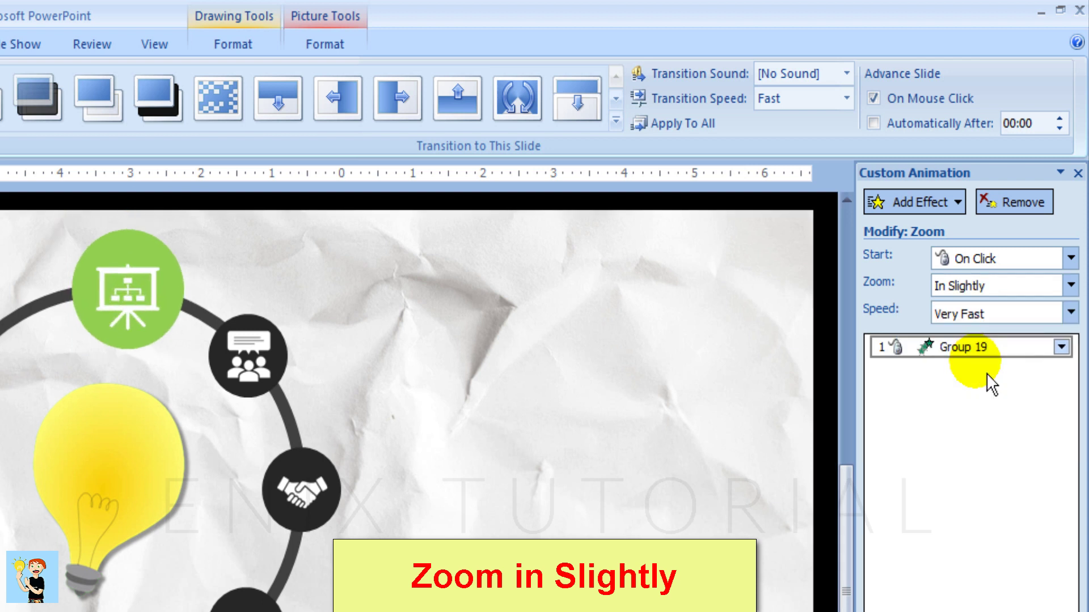
pyautogui.click(575, 477)
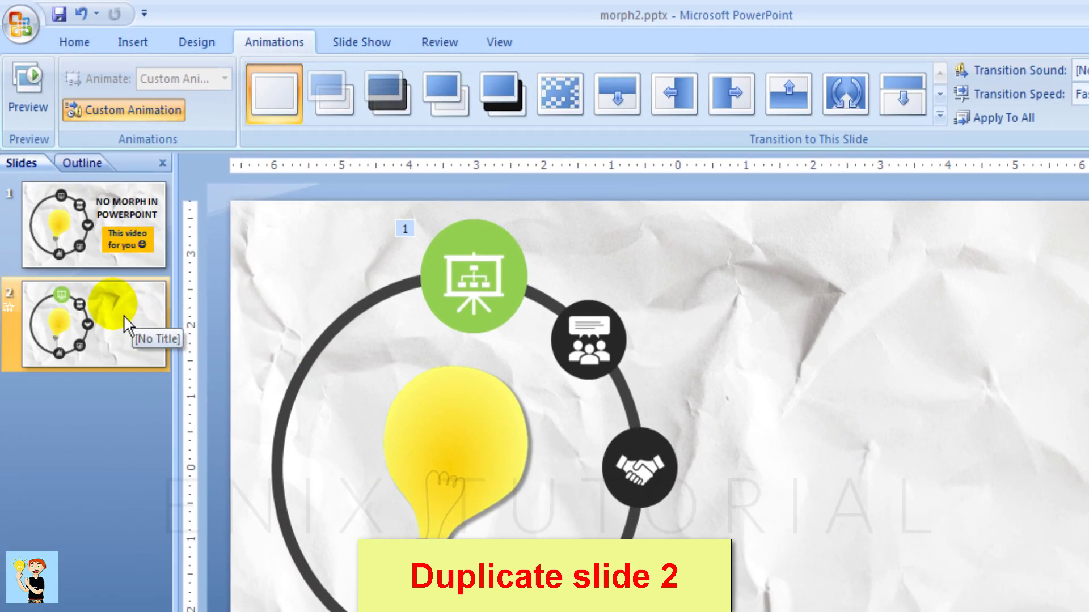
# Step: Duplicate slide 2 as slide 3 and remove the green circle's existing Zoom animation
pyautogui.rightClick(124, 322)
pyautogui.click(169, 416)
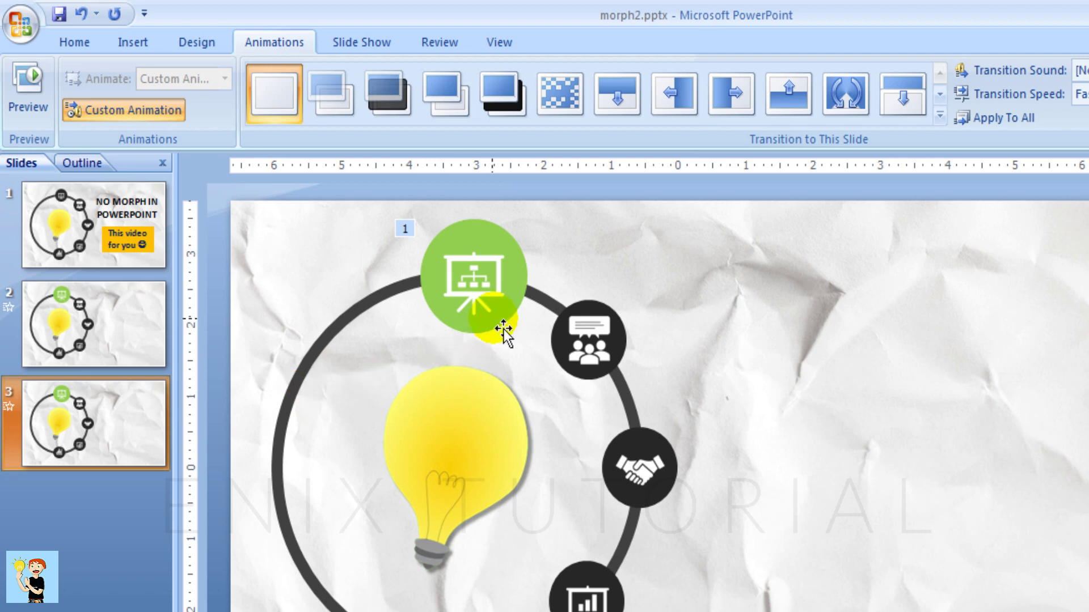
pyautogui.click(506, 285)
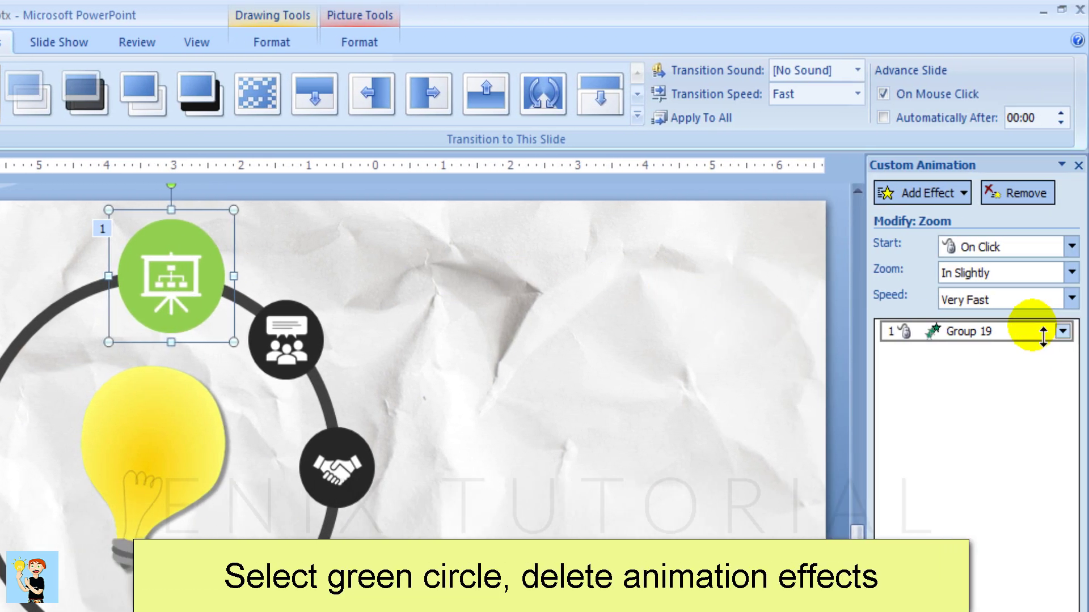
pyautogui.click(1043, 333)
pyautogui.click(1043, 199)
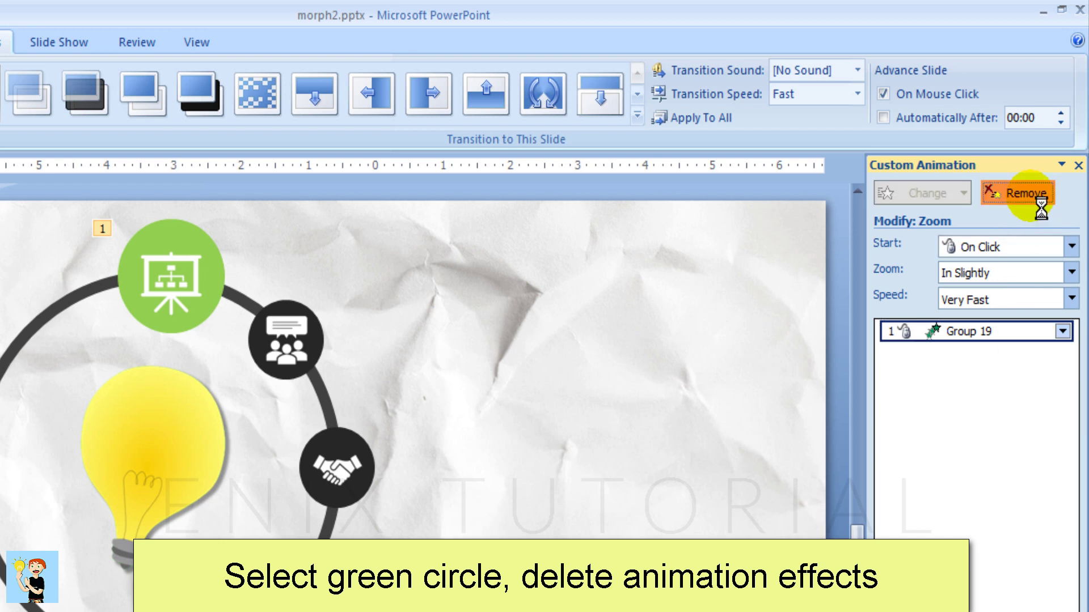
# Step: Give the green circle a Zoom exit effect set to Out Slightly
pyautogui.click(181, 264)
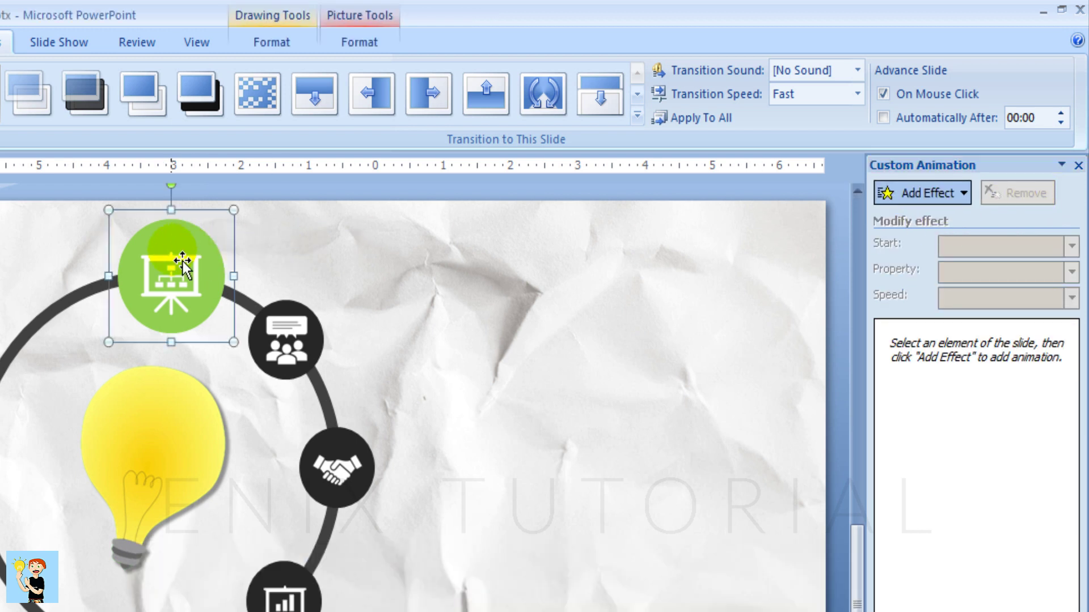
pyautogui.click(907, 194)
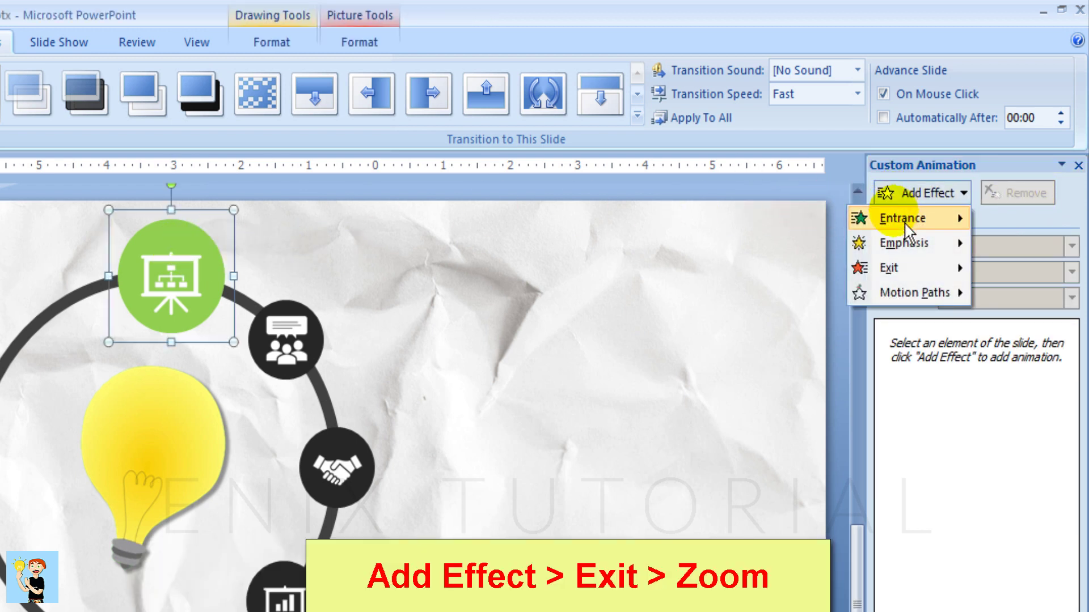
pyautogui.moveTo(903, 271)
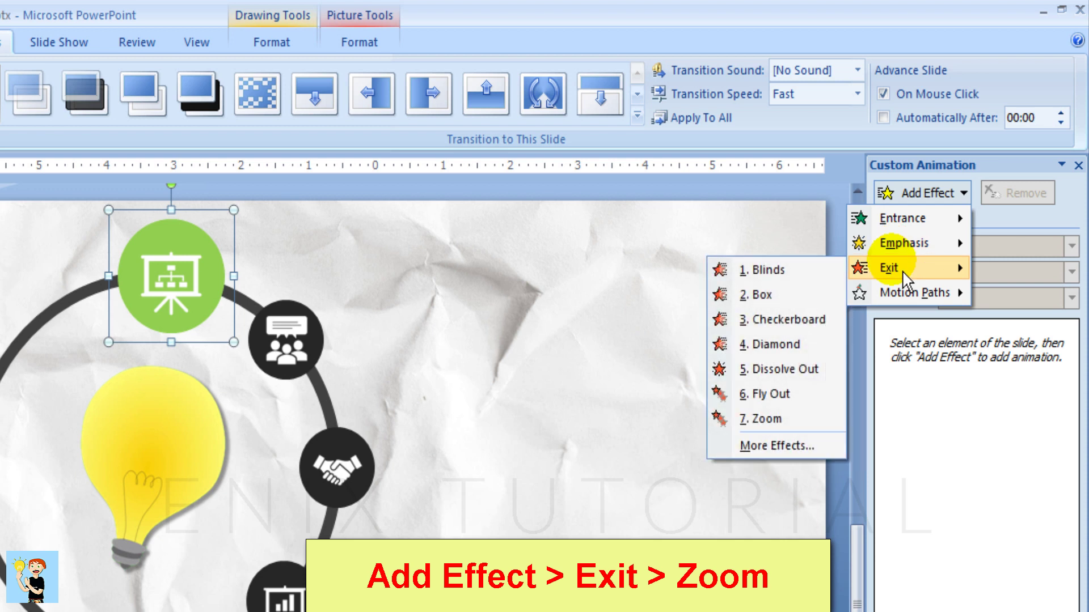
pyautogui.click(772, 419)
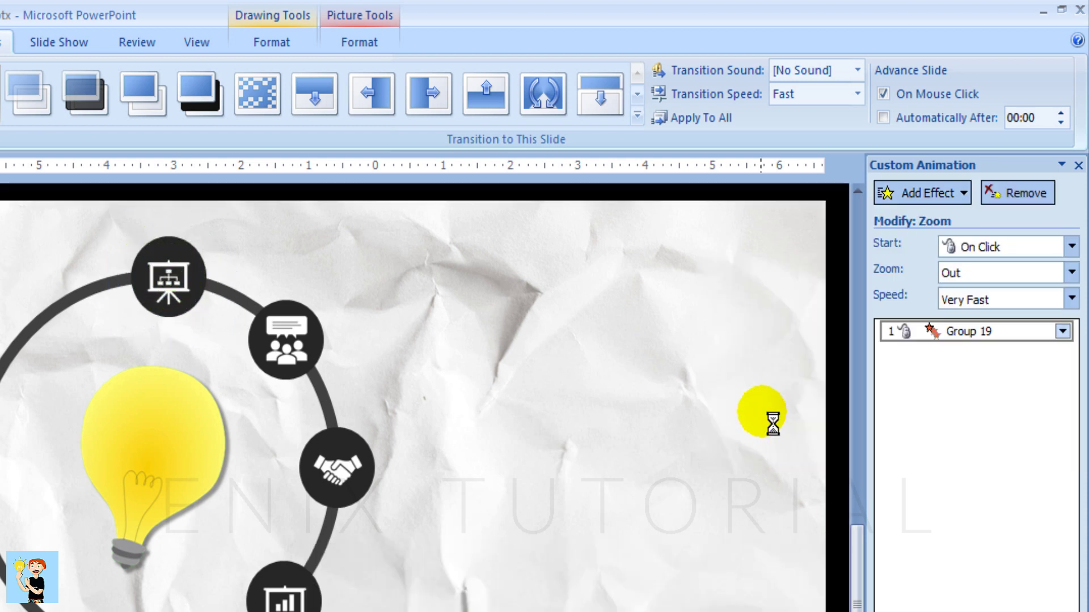
pyautogui.click(1071, 272)
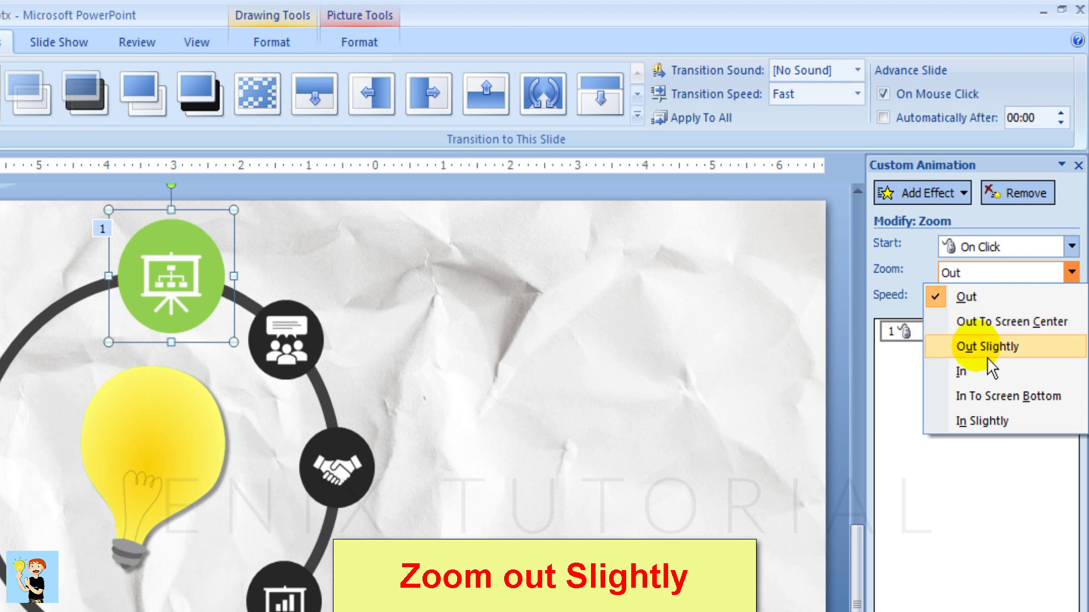
pyautogui.click(988, 357)
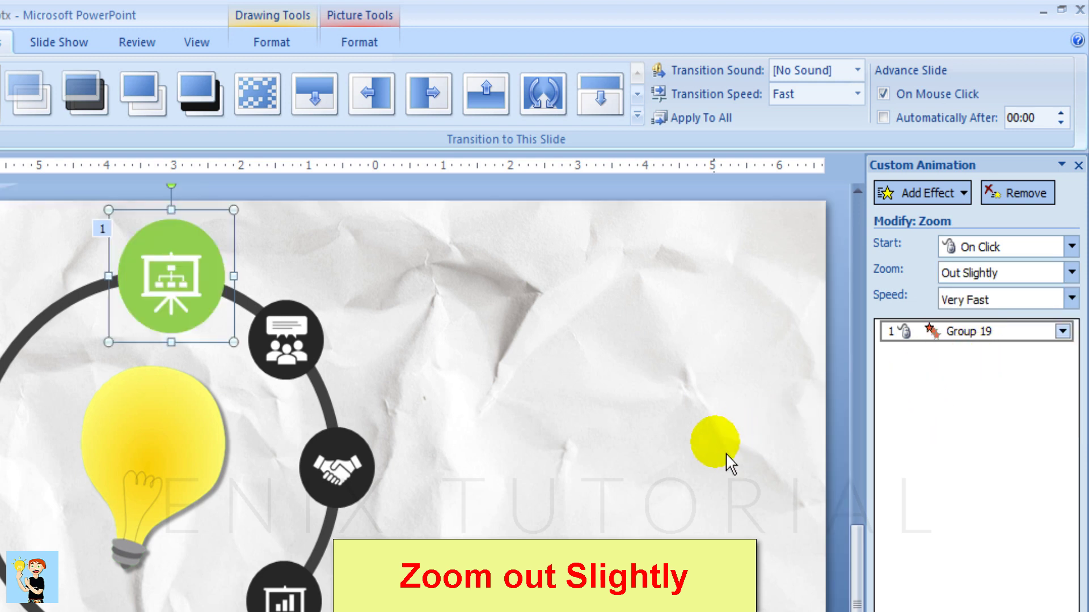
pyautogui.click(649, 486)
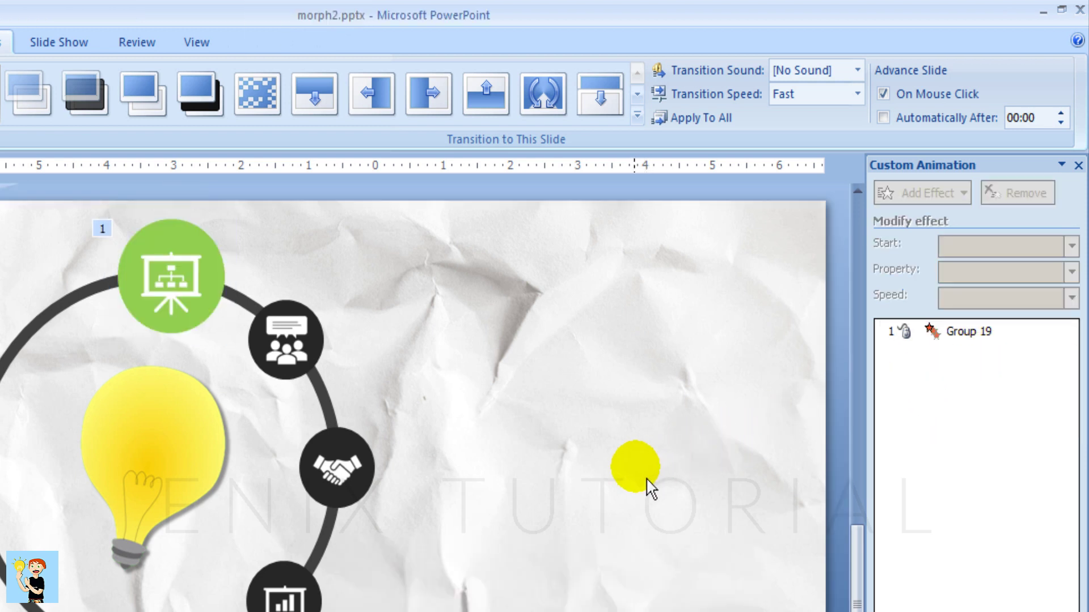
# Step: Duplicate the people-icon circle, move the copy right, and set its height to 1.6 inches
pyautogui.click(309, 340)
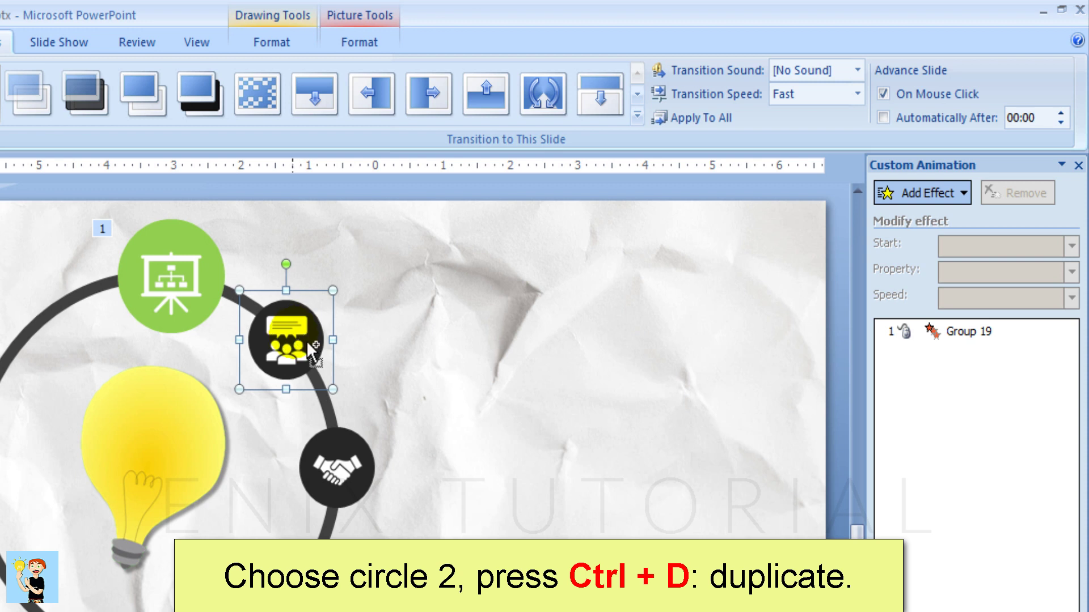
pyautogui.hotkey('ctrl', 'd')
pyautogui.moveTo(306, 363); pyautogui.dragTo(528, 332)
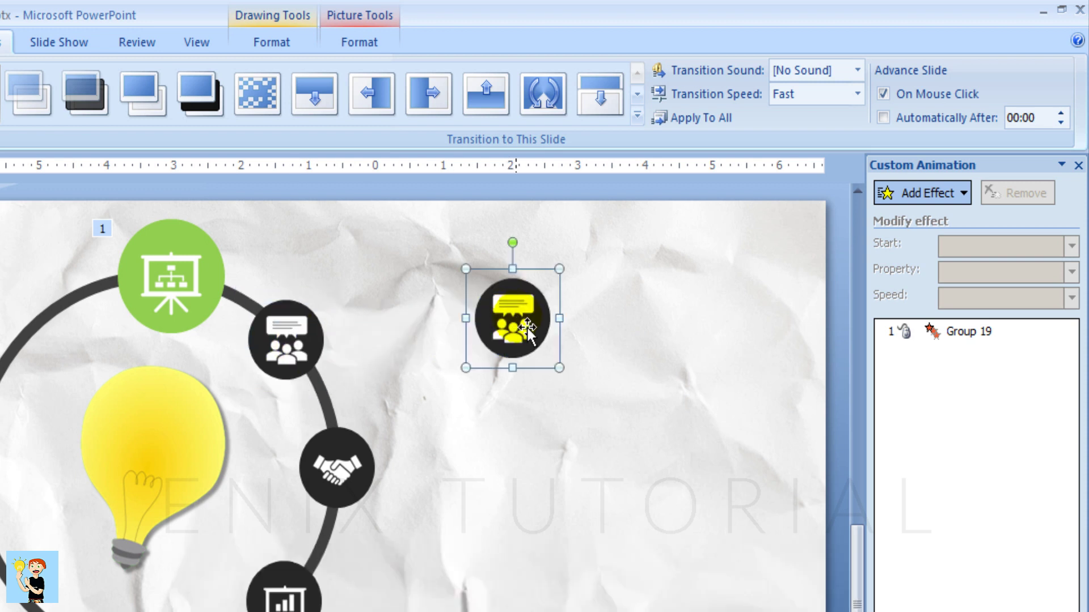
pyautogui.click(380, 44)
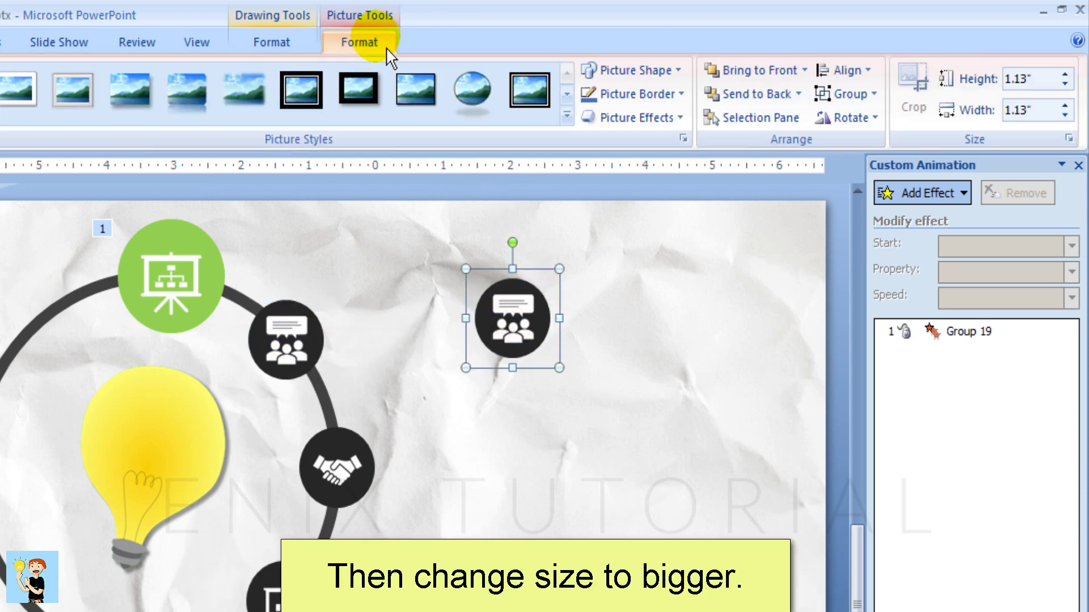
pyautogui.doubleClick(1021, 86)
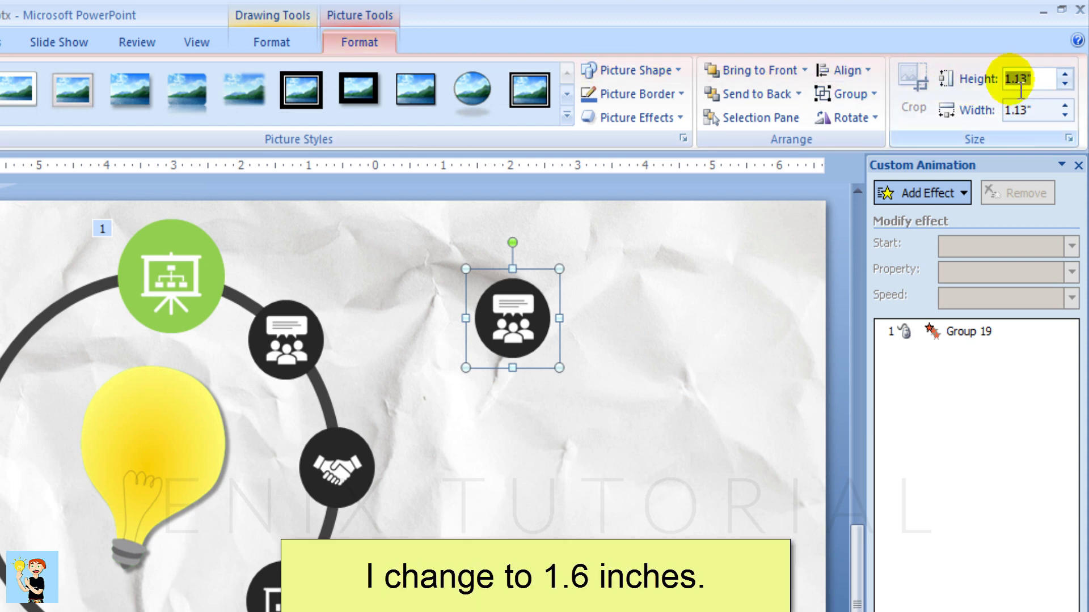
pyautogui.write('1.6')
pyautogui.press('Return')
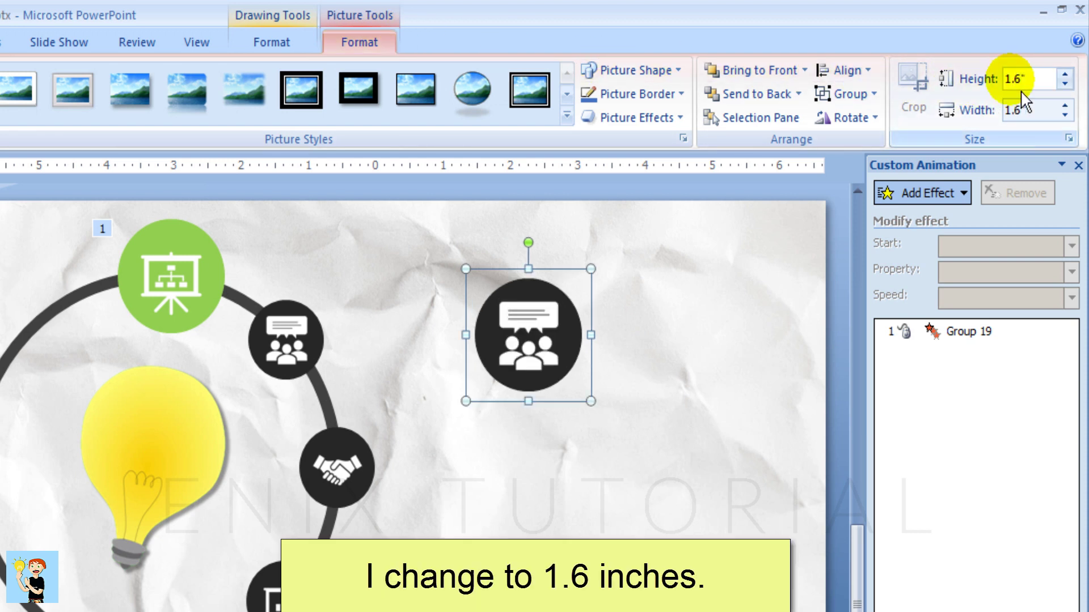
pyautogui.click(548, 300)
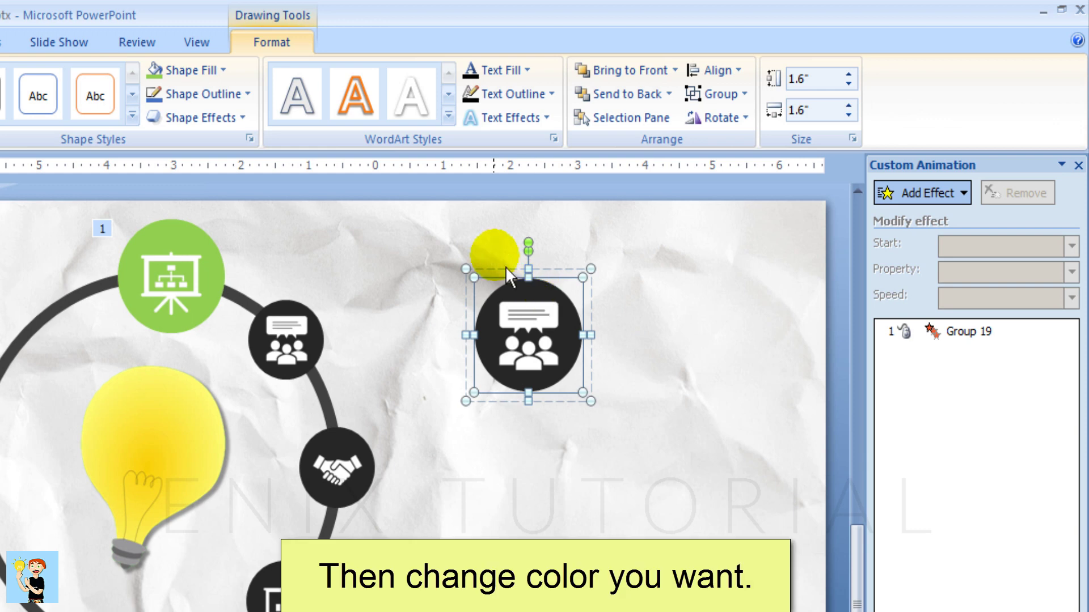
# Step: Fill the enlarged people-icon copy light blue and place it over the original people circle
pyautogui.click(222, 70)
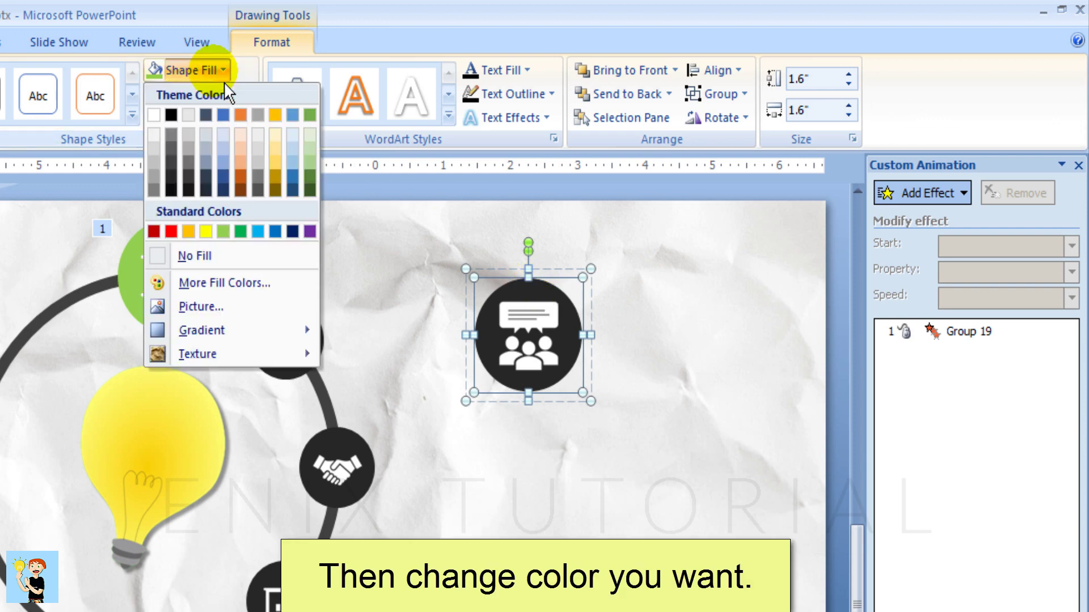
pyautogui.click(262, 234)
pyautogui.click(530, 442)
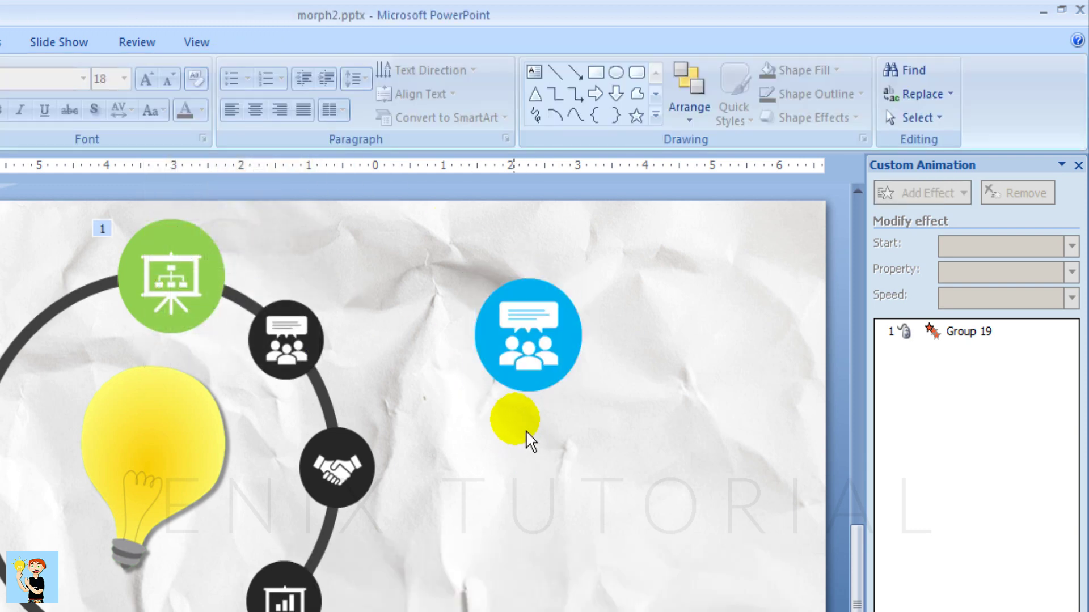
pyautogui.moveTo(529, 442)
pyautogui.mouseDown()
pyautogui.moveTo(531, 363)
pyautogui.moveTo(544, 360)
pyautogui.moveTo(298, 341)
pyautogui.mouseUp()
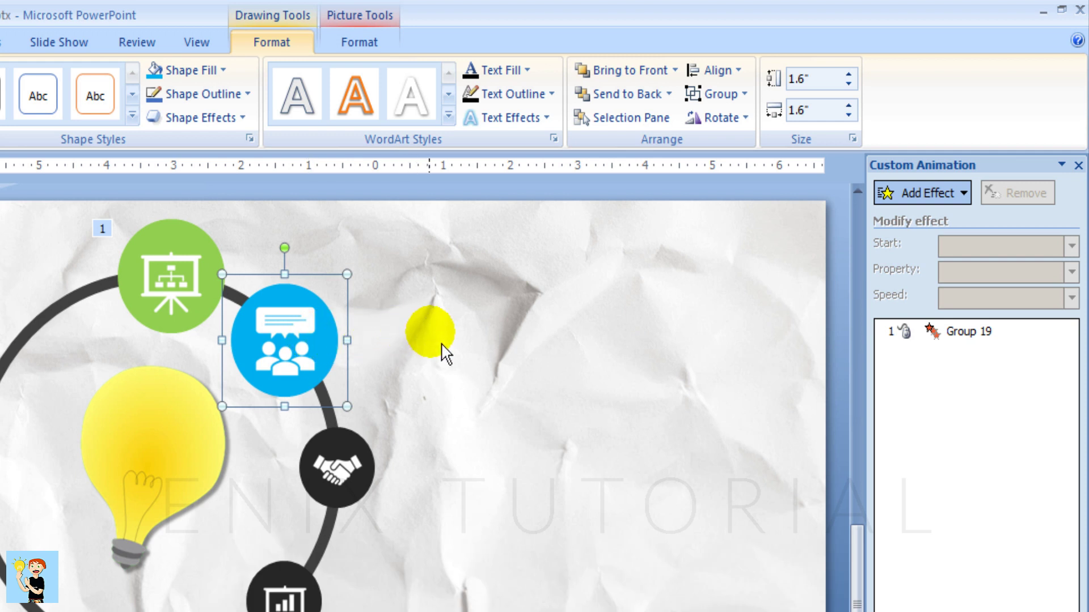
# Step: Add a Zoom In Slightly entrance to the blue circle, starting With Previous, and preview it
pyautogui.click(906, 207)
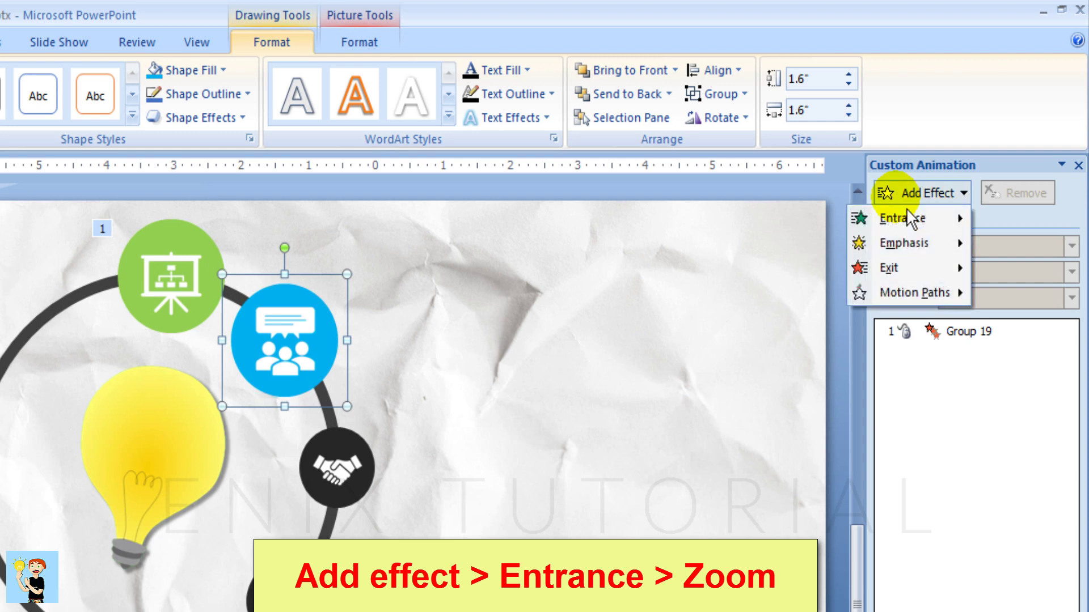
pyautogui.moveTo(890, 227)
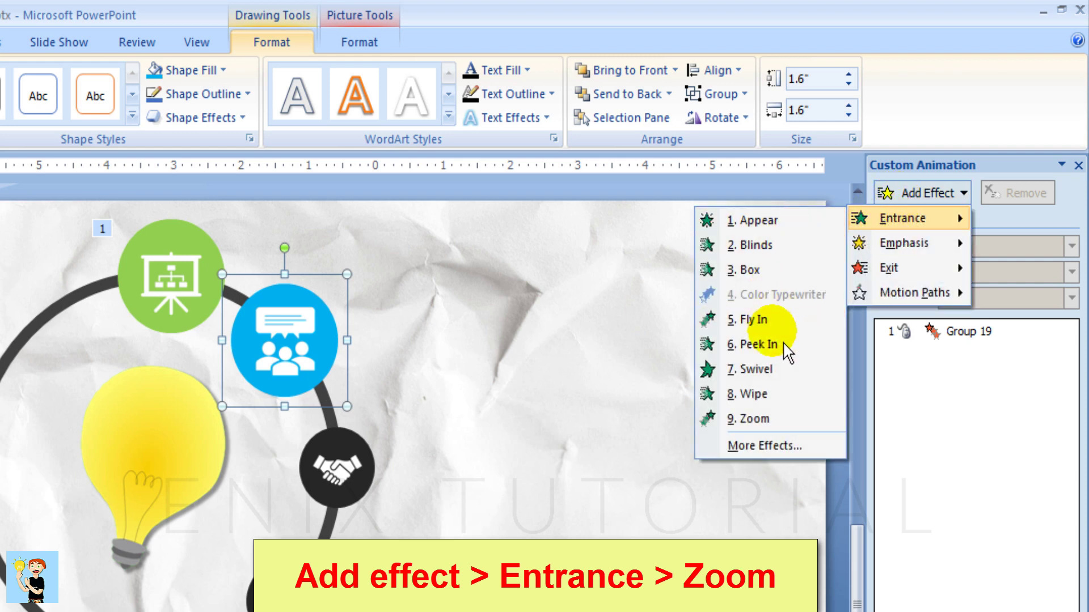
pyautogui.click(775, 420)
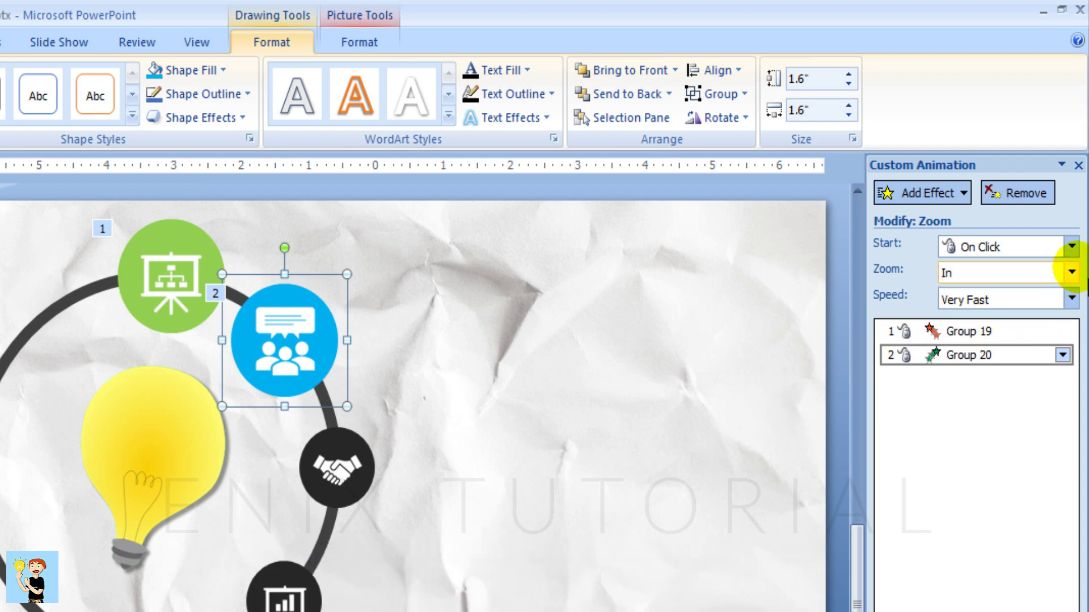
pyautogui.click(1071, 272)
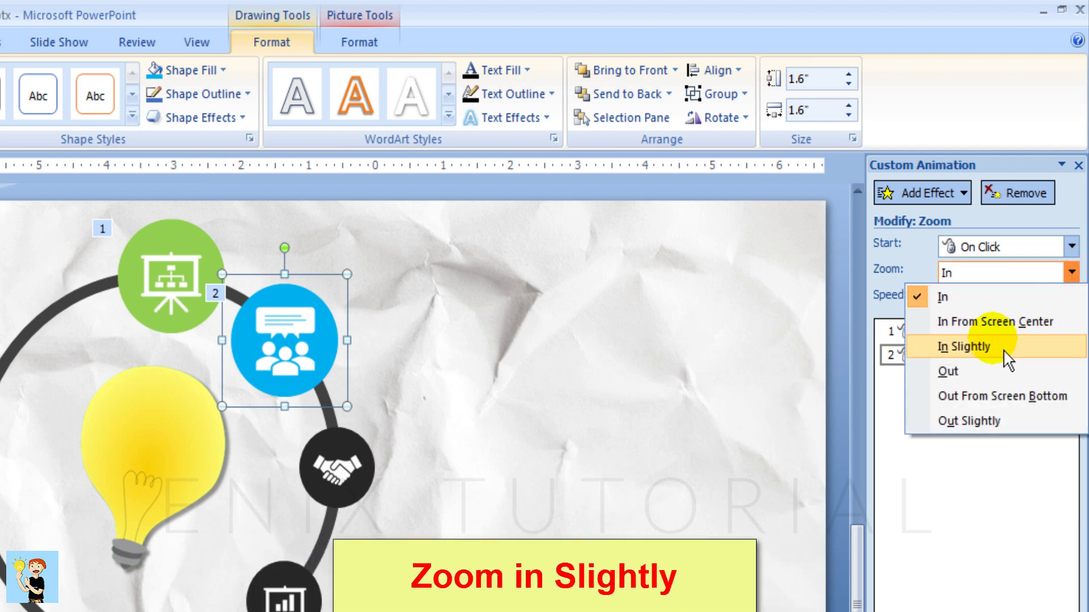
pyautogui.click(1018, 347)
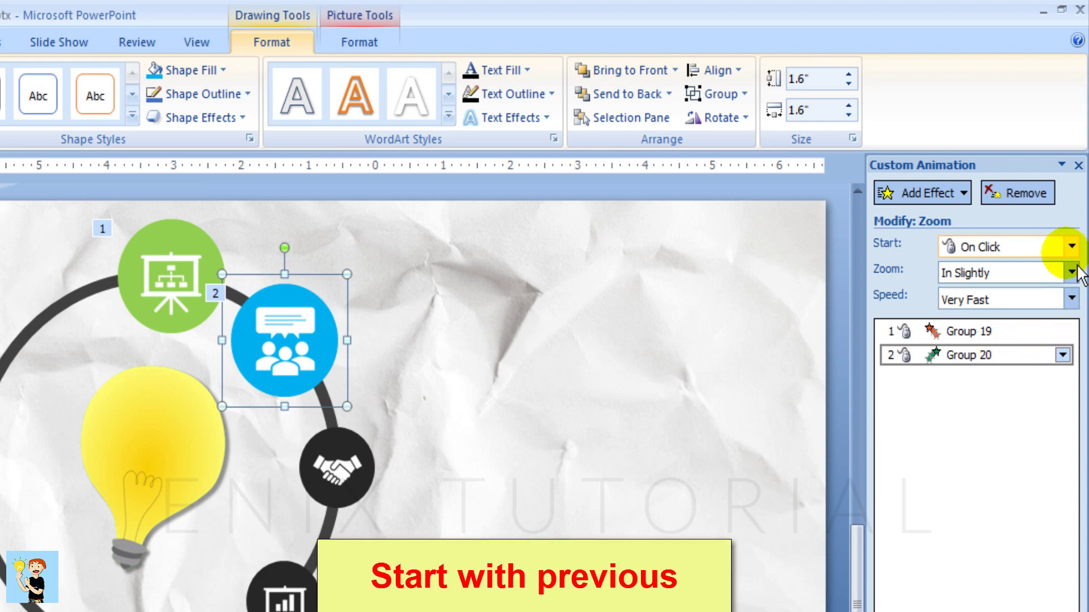
pyautogui.click(1071, 246)
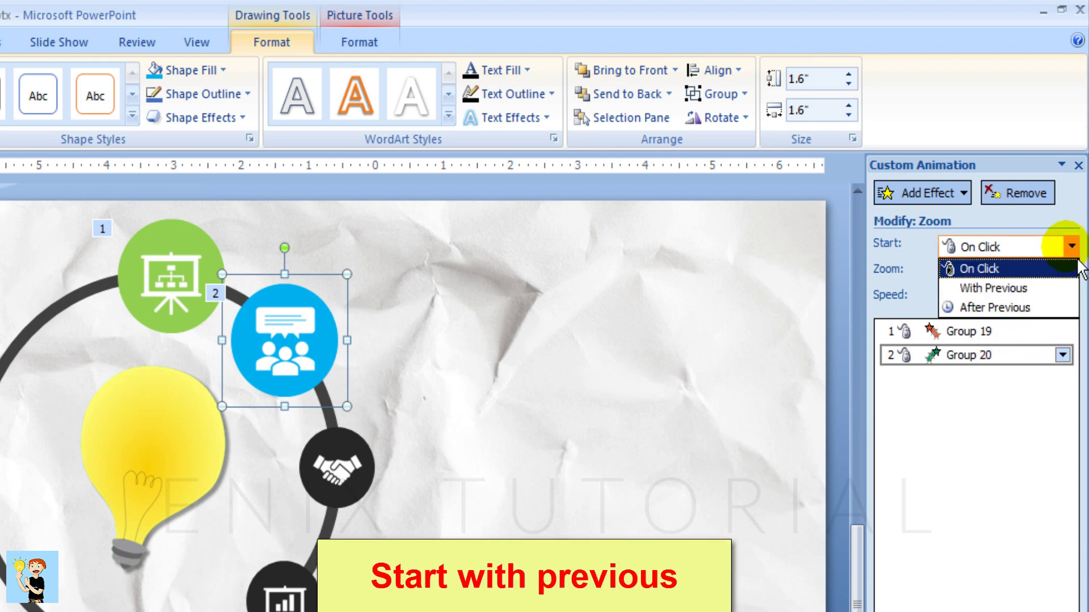
pyautogui.click(1035, 288)
pyautogui.click(932, 492)
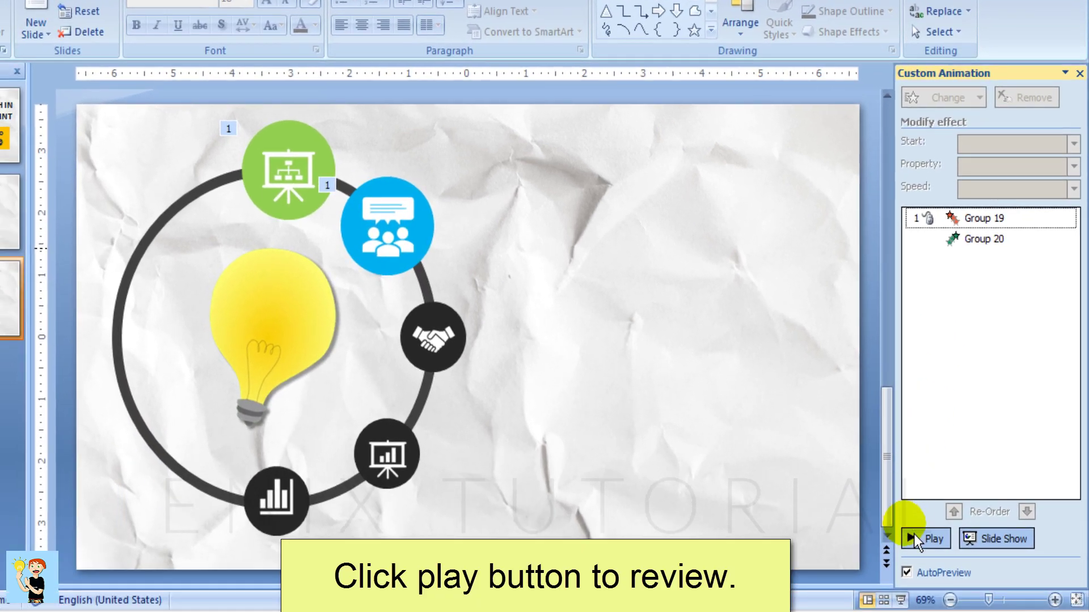
pyautogui.click(916, 553)
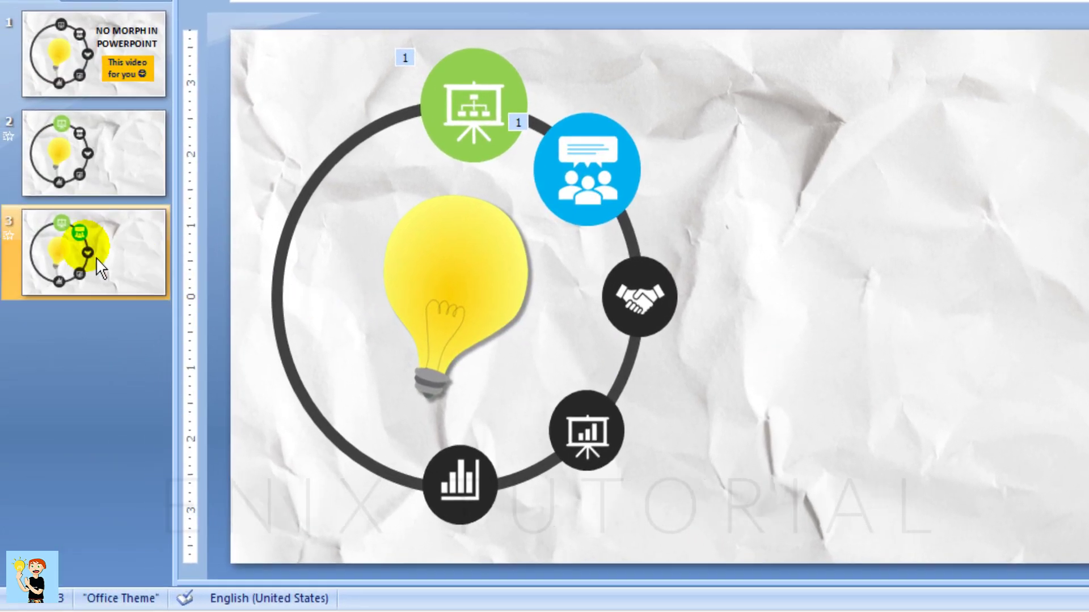
# Step: Duplicate slide 3 and delete the green circle from the new slide
pyautogui.rightClick(119, 251)
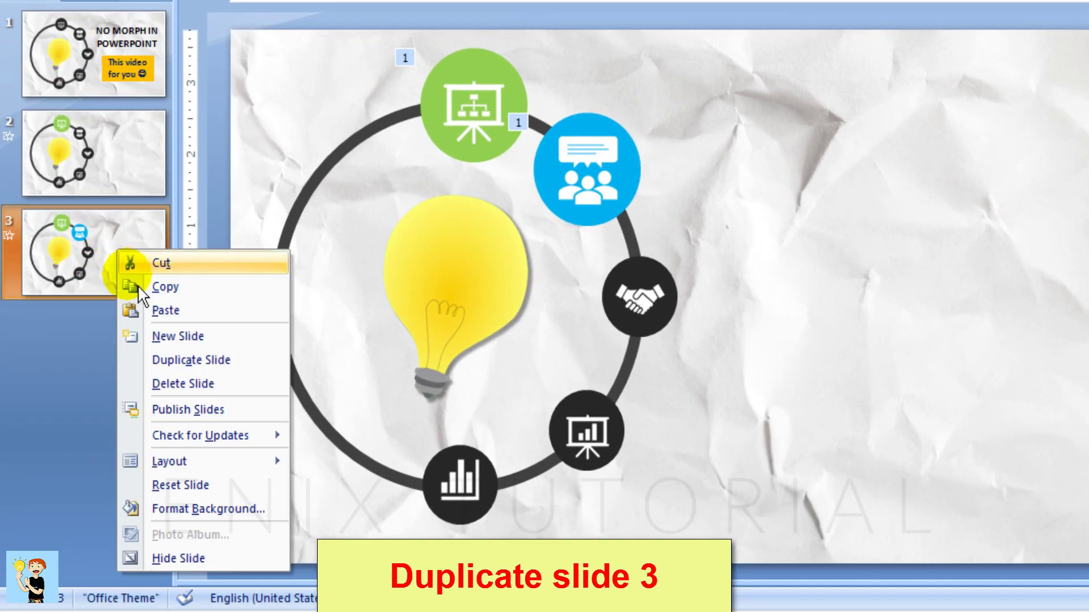
pyautogui.click(170, 361)
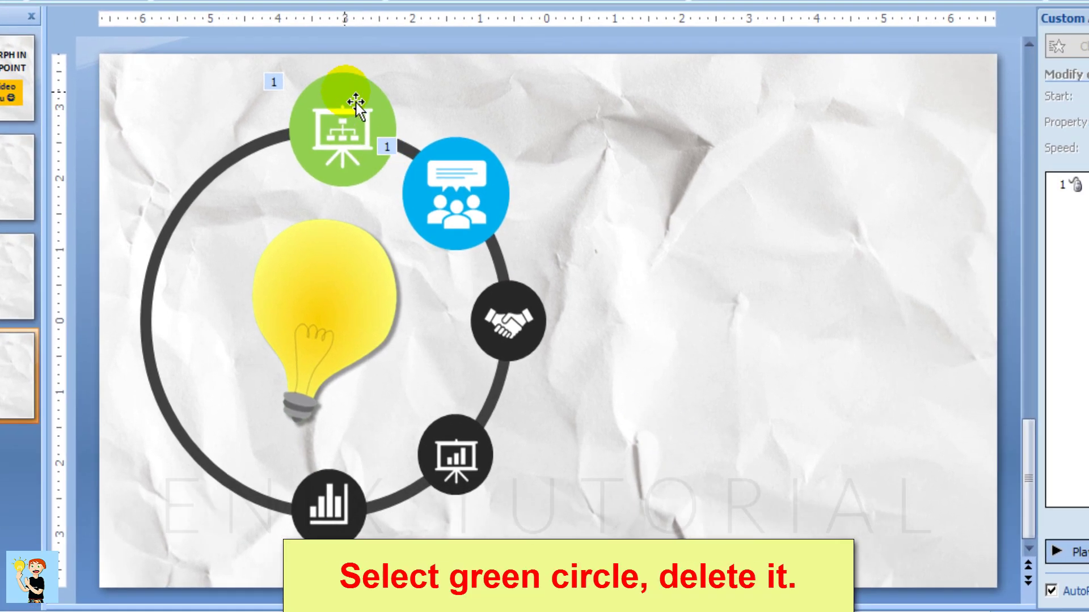
pyautogui.click(486, 79)
pyautogui.press('Delete')
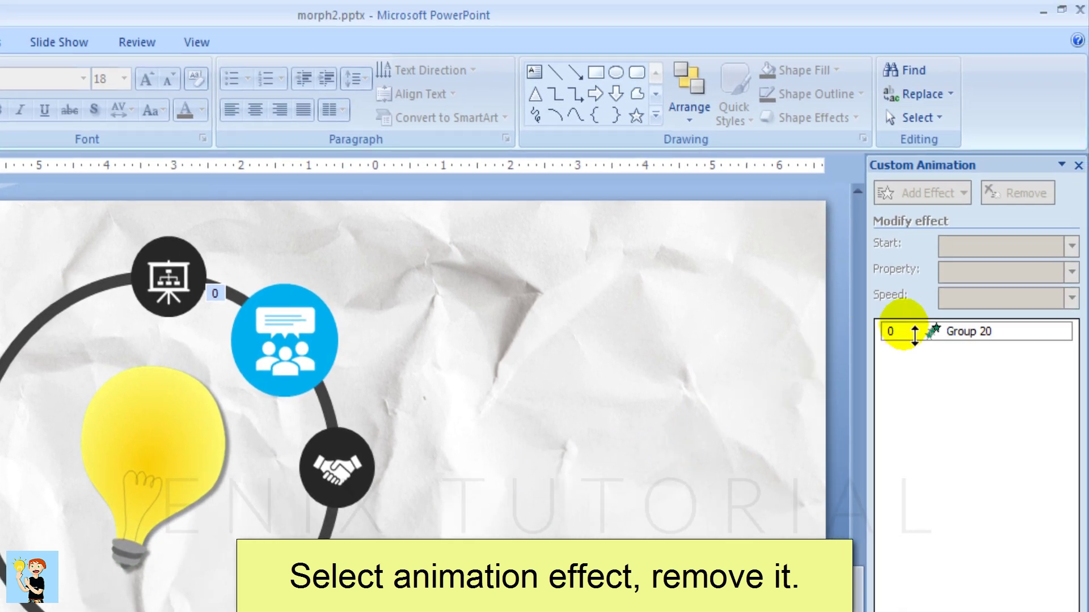
# Step: Remove the Group 20 zoom animation effect from the slide
pyautogui.click(1088, 190)
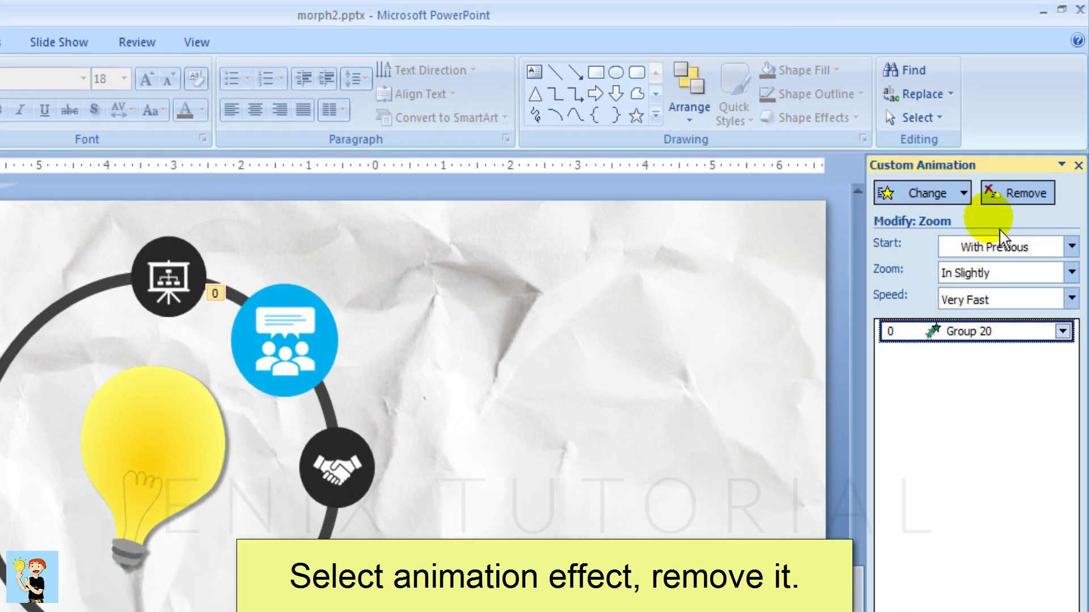
pyautogui.click(1013, 200)
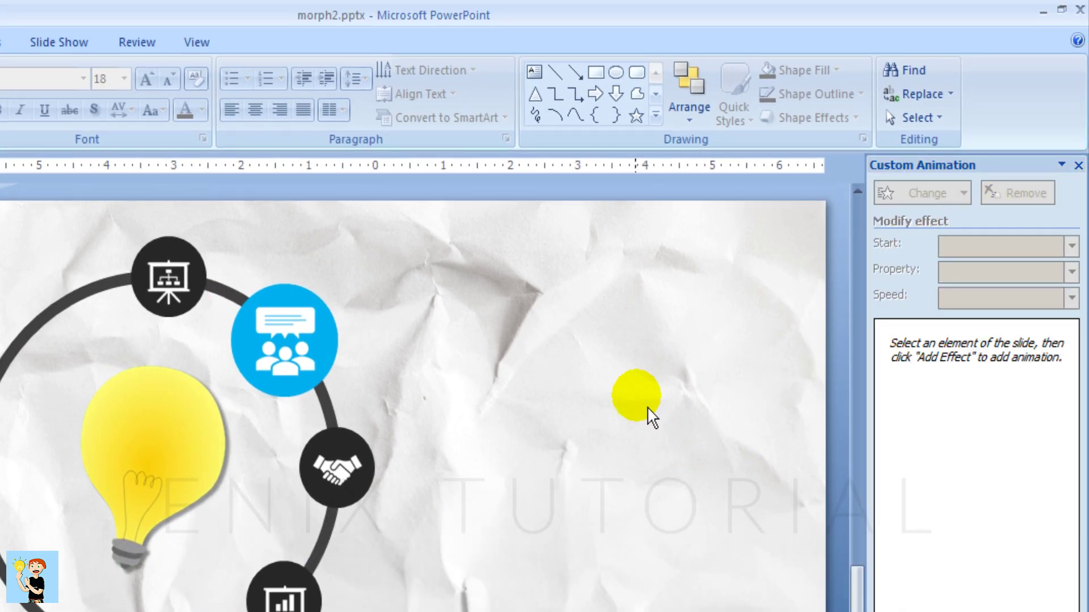
pyautogui.click(317, 332)
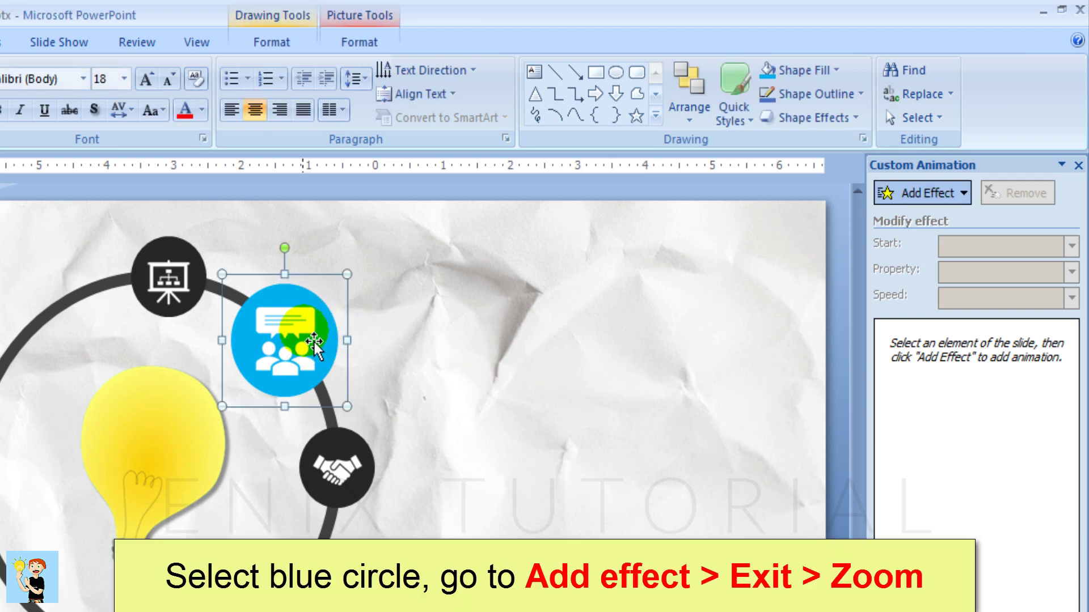
# Step: Give the blue meeting-icon circle a Zoom exit effect set to Out Slightly
pyautogui.click(932, 194)
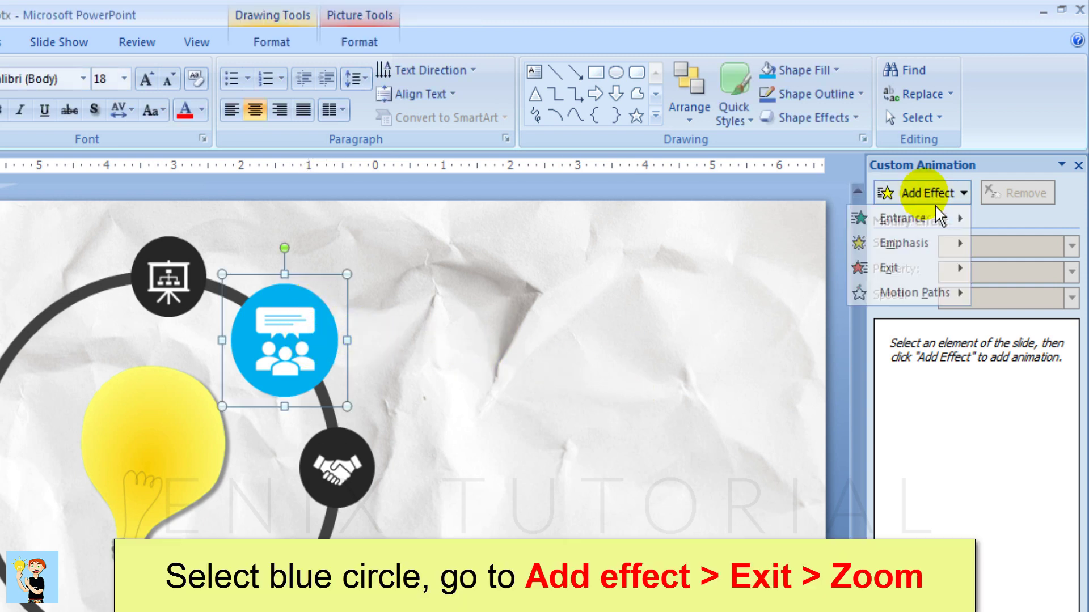
pyautogui.moveTo(885, 270)
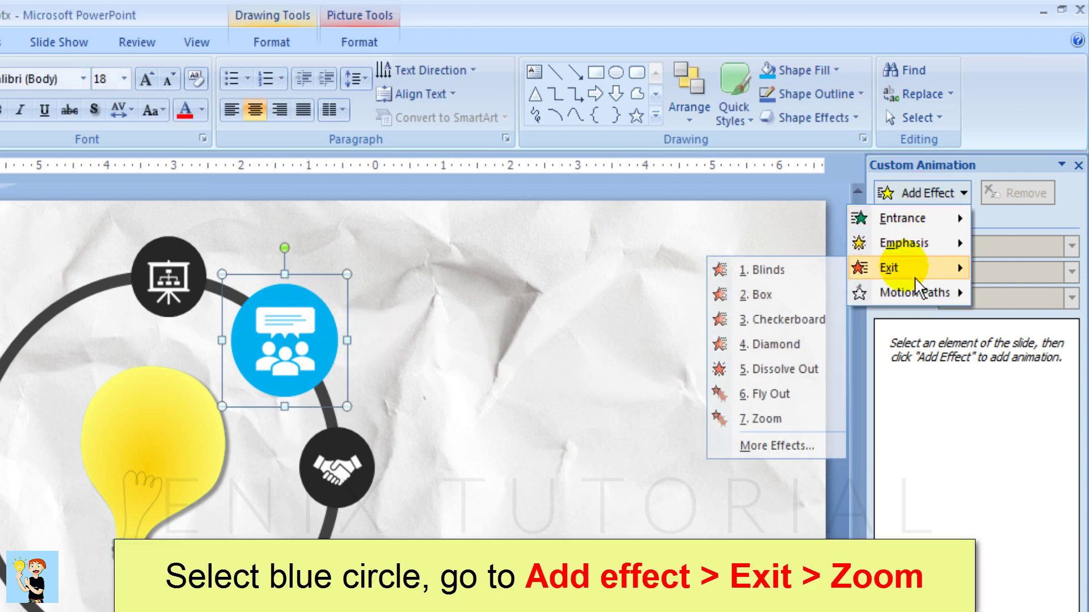
pyautogui.click(794, 426)
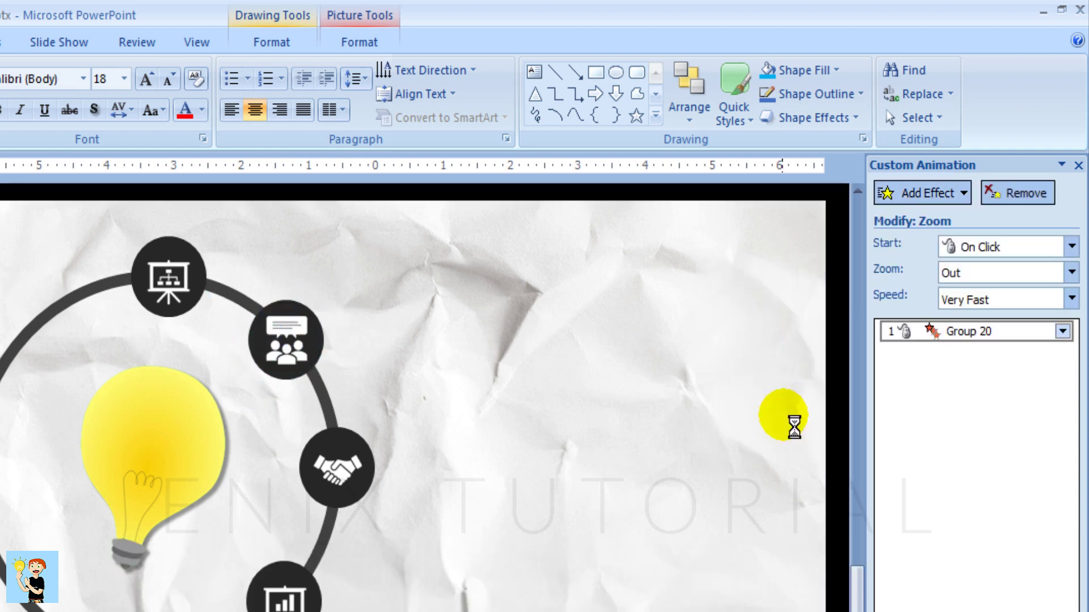
pyautogui.click(1072, 273)
pyautogui.click(1024, 347)
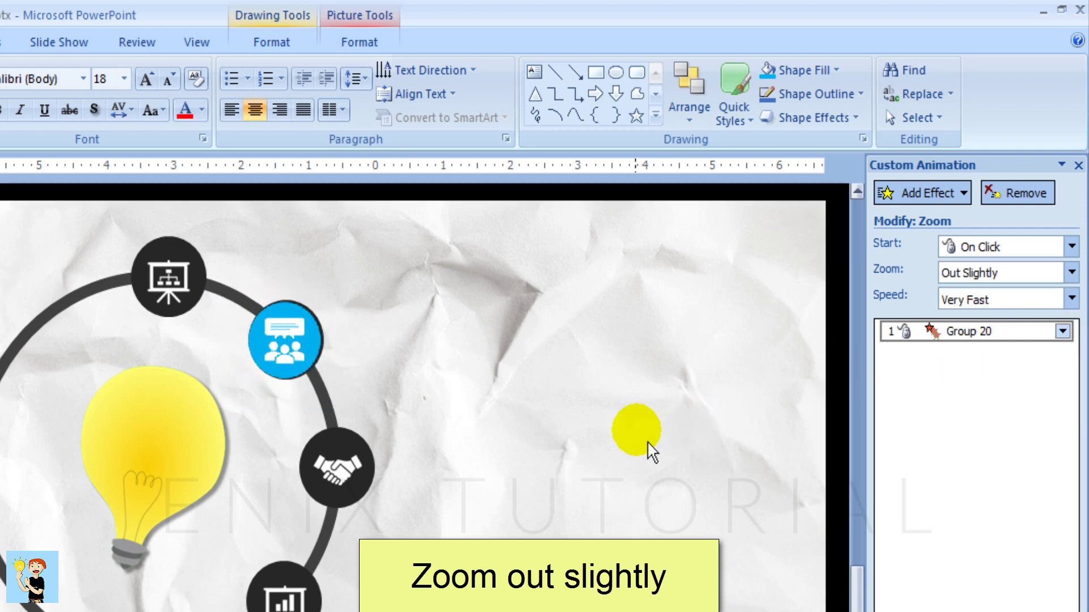
pyautogui.click(605, 477)
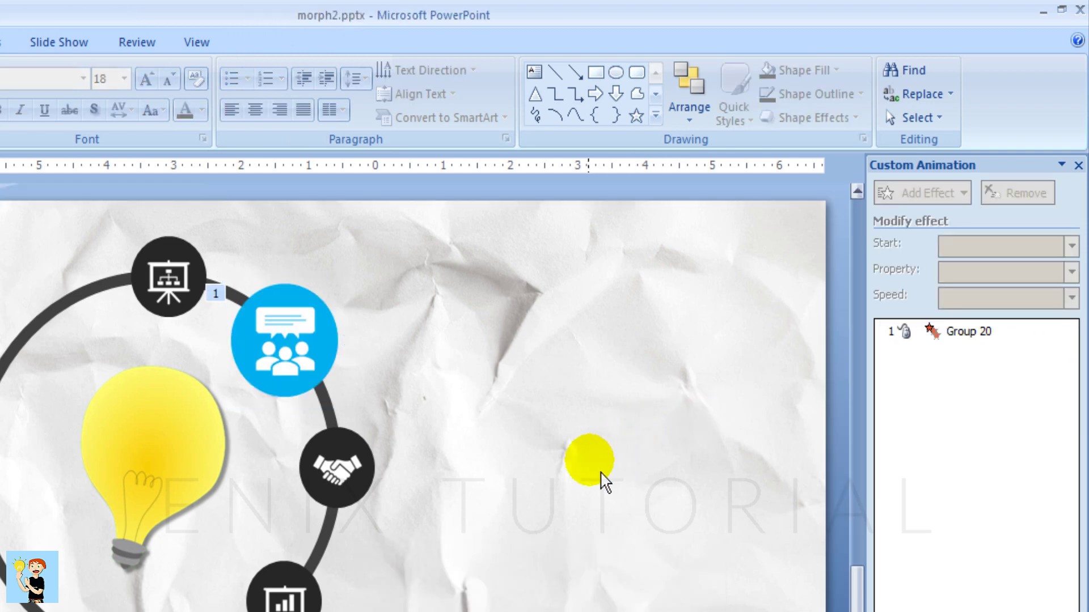
pyautogui.click(370, 471)
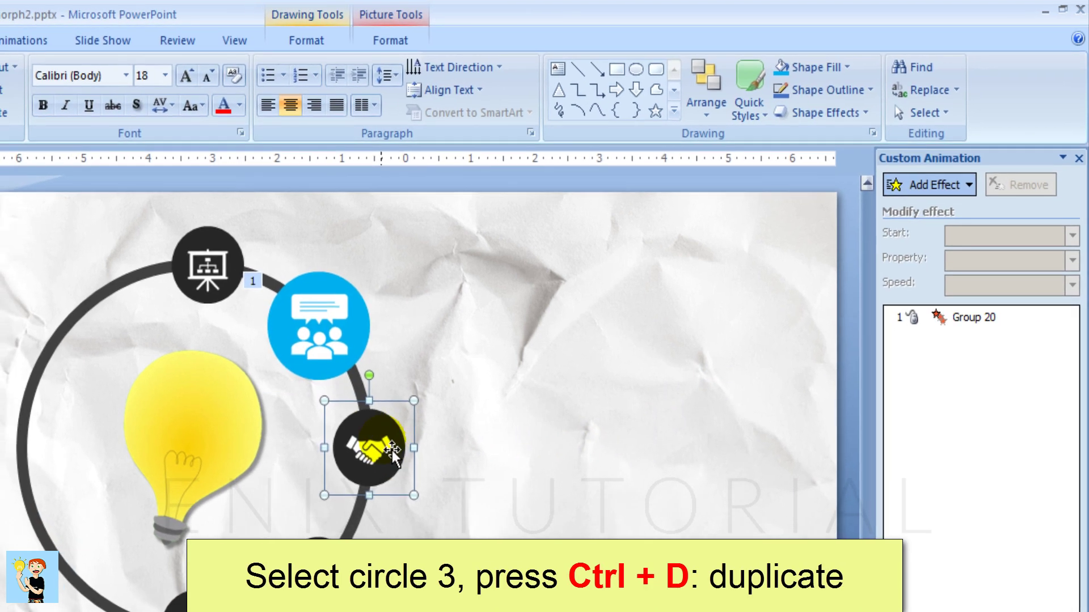
# Step: Set a copy of the handshake circle aside and enlarge it to 1.6 inches
pyautogui.moveTo(400, 454); pyautogui.dragTo(553, 408)
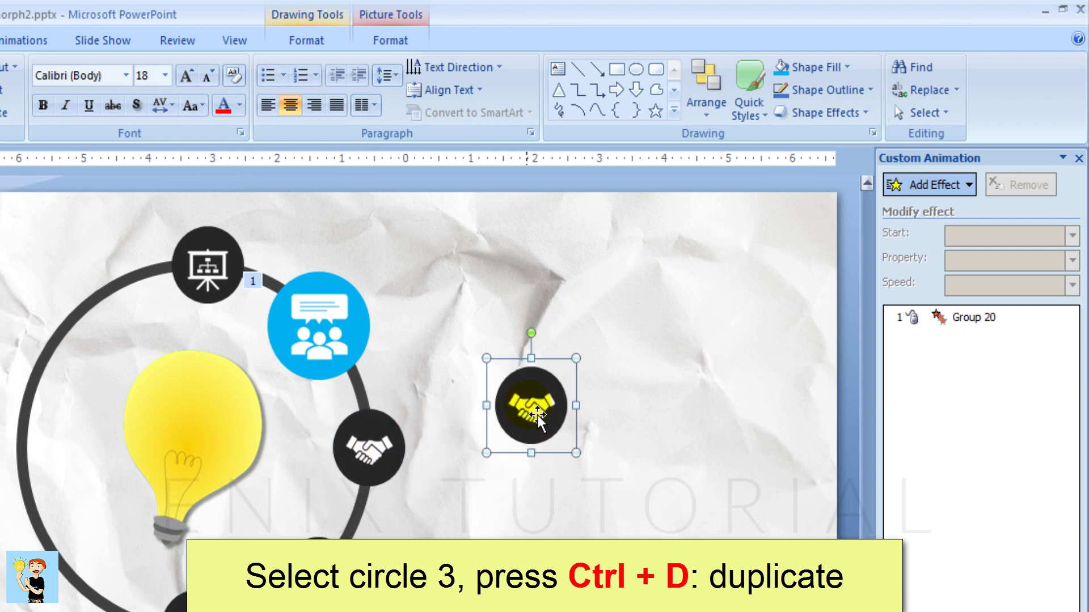
pyautogui.click(390, 40)
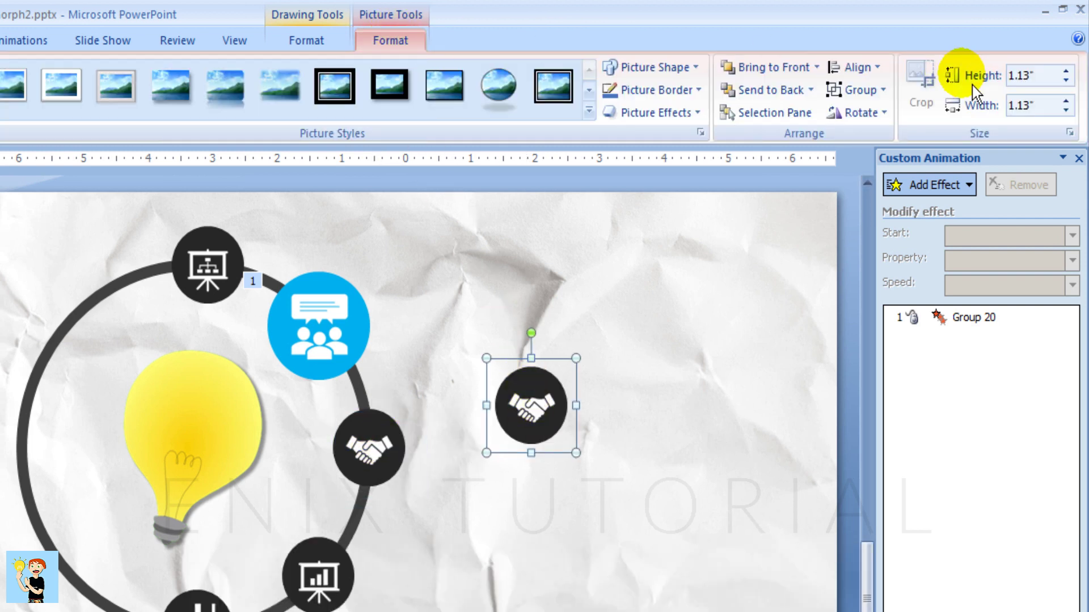
pyautogui.click(1034, 84)
pyautogui.write('1.')
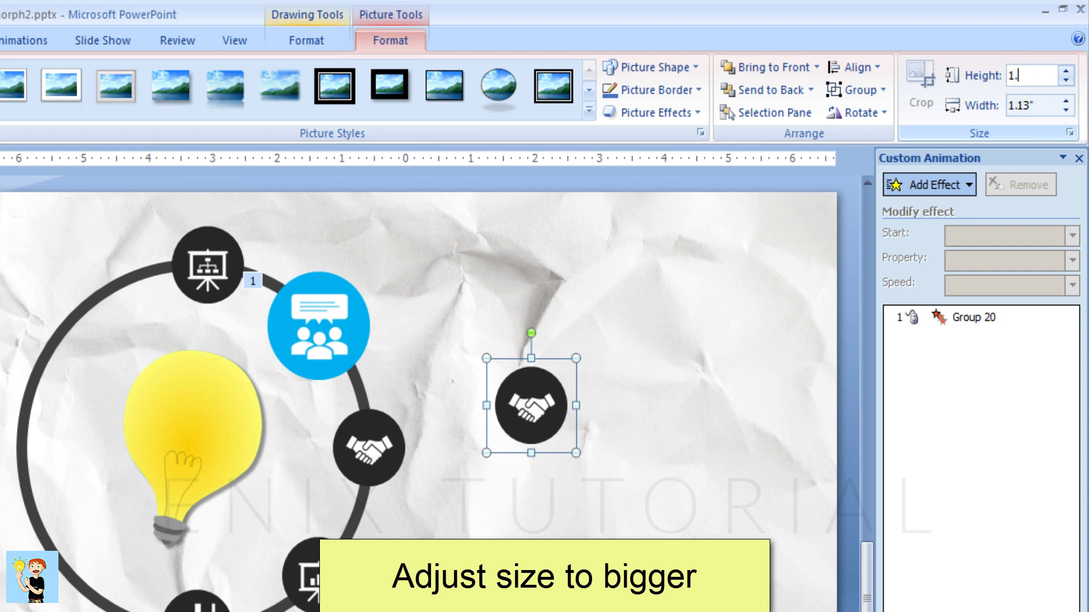
pyautogui.write('6')
pyautogui.press('Return')
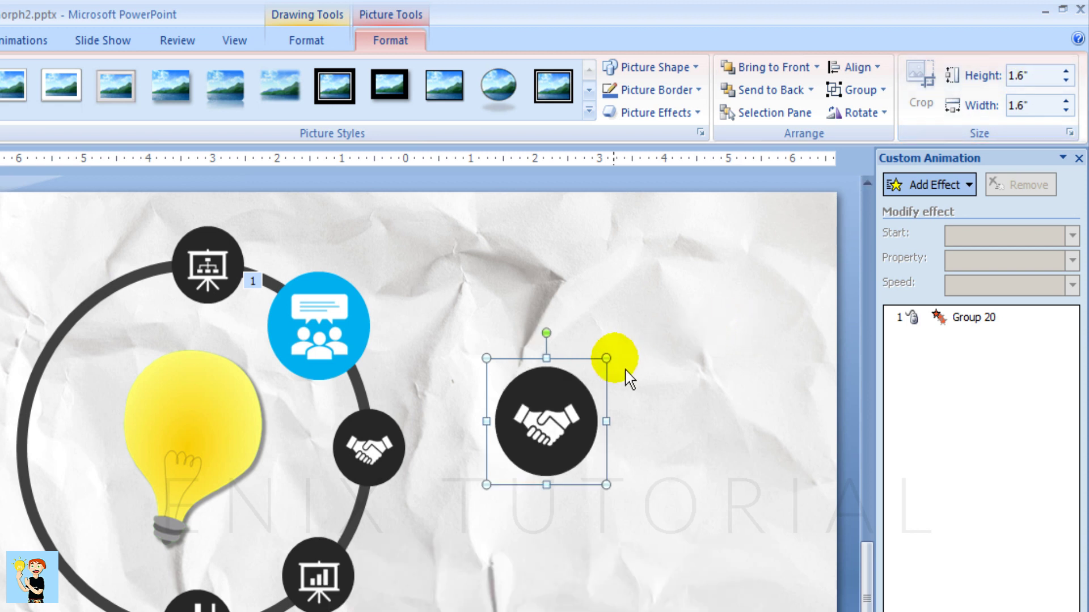
# Step: Fill the handshake copy dark red and move it onto the original handshake circle
pyautogui.click(558, 394)
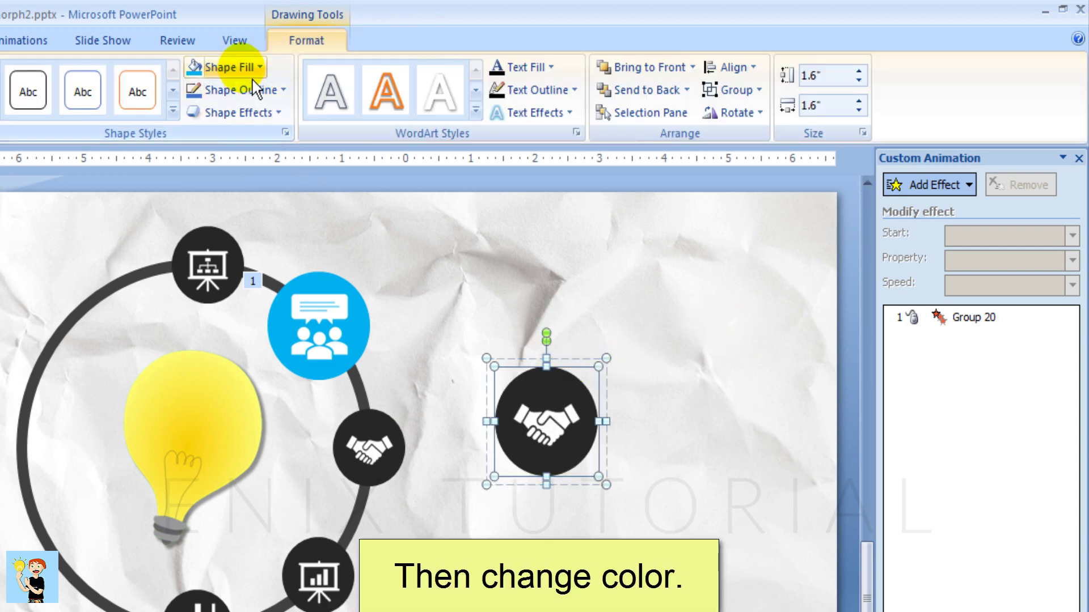
pyautogui.click(227, 67)
pyautogui.click(194, 221)
pyautogui.click(503, 294)
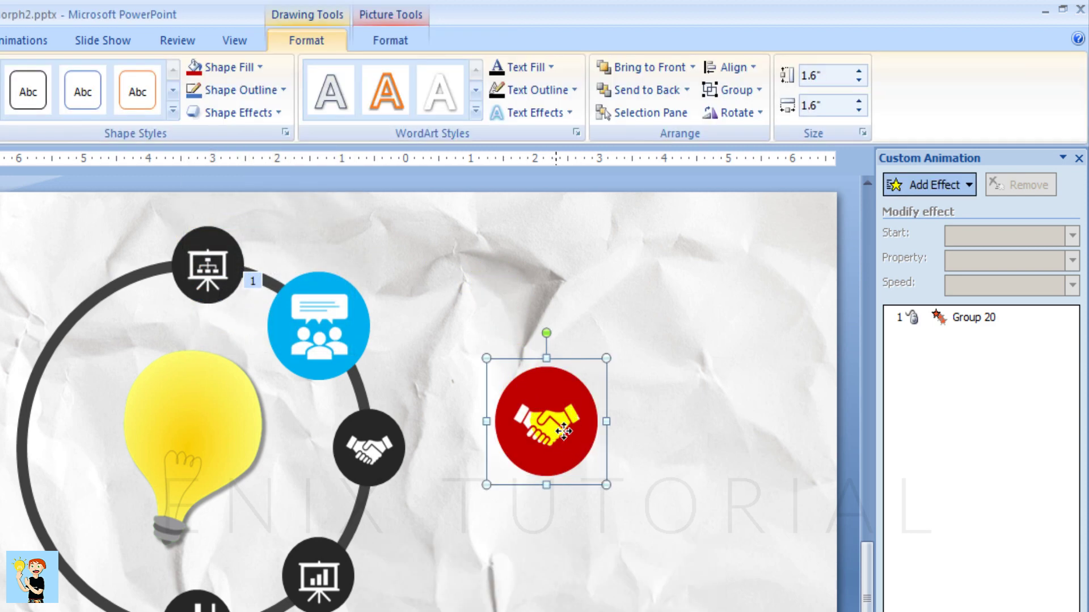
pyautogui.moveTo(561, 443); pyautogui.dragTo(388, 455)
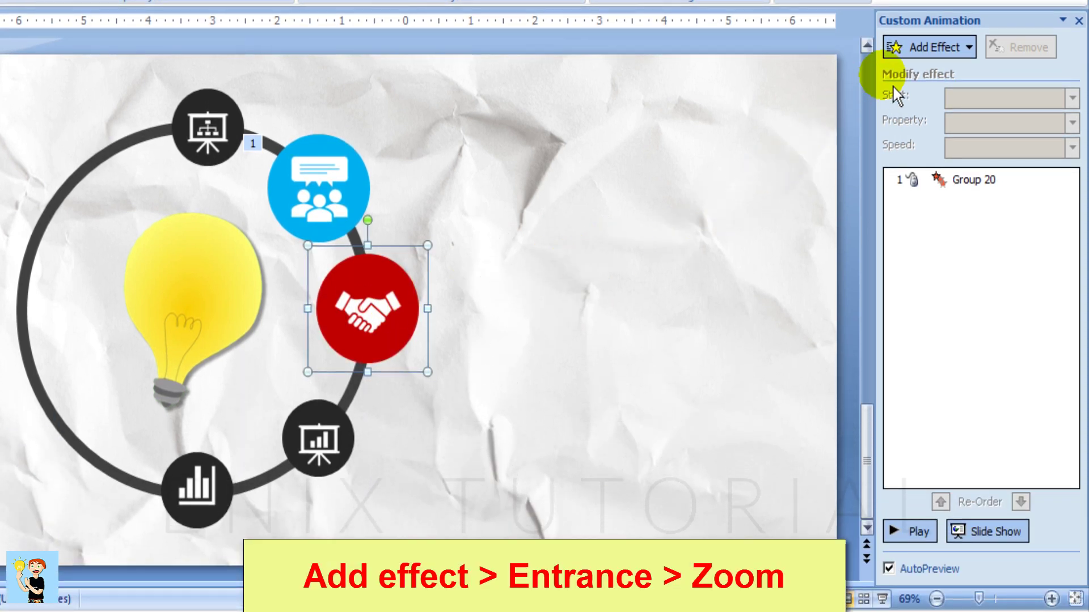
# Step: Give the red handshake circle a Zoom In Slightly entrance starting With Previous
pyautogui.click(933, 93)
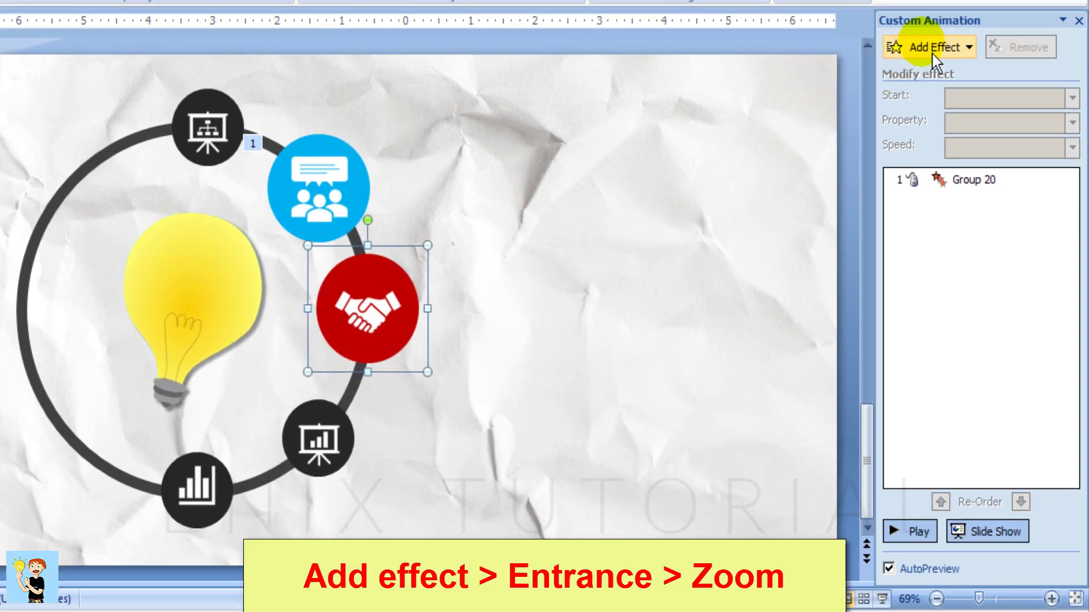
pyautogui.moveTo(934, 71)
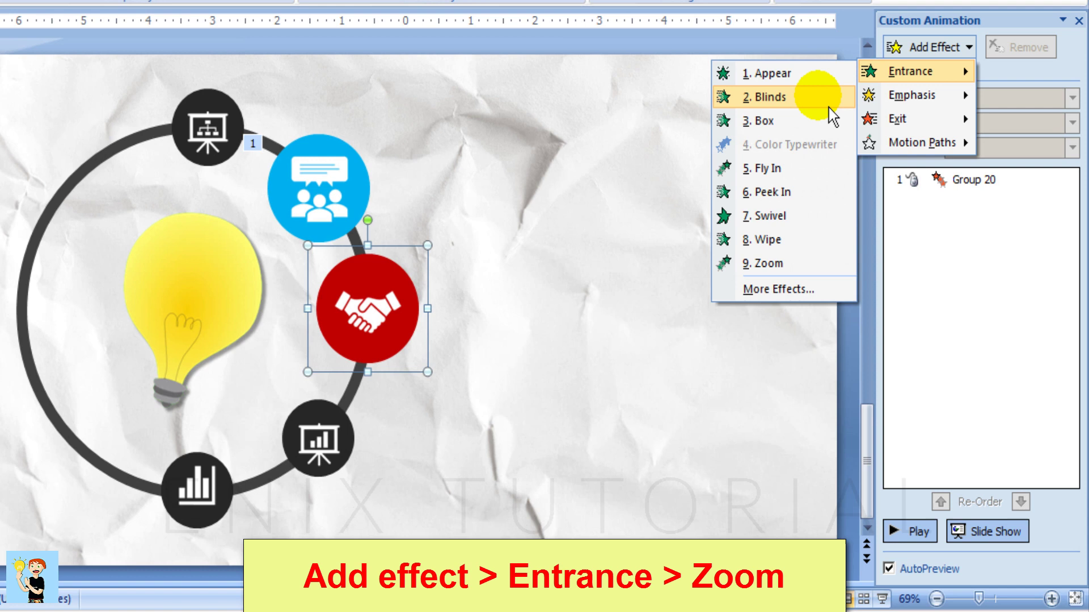
pyautogui.click(769, 267)
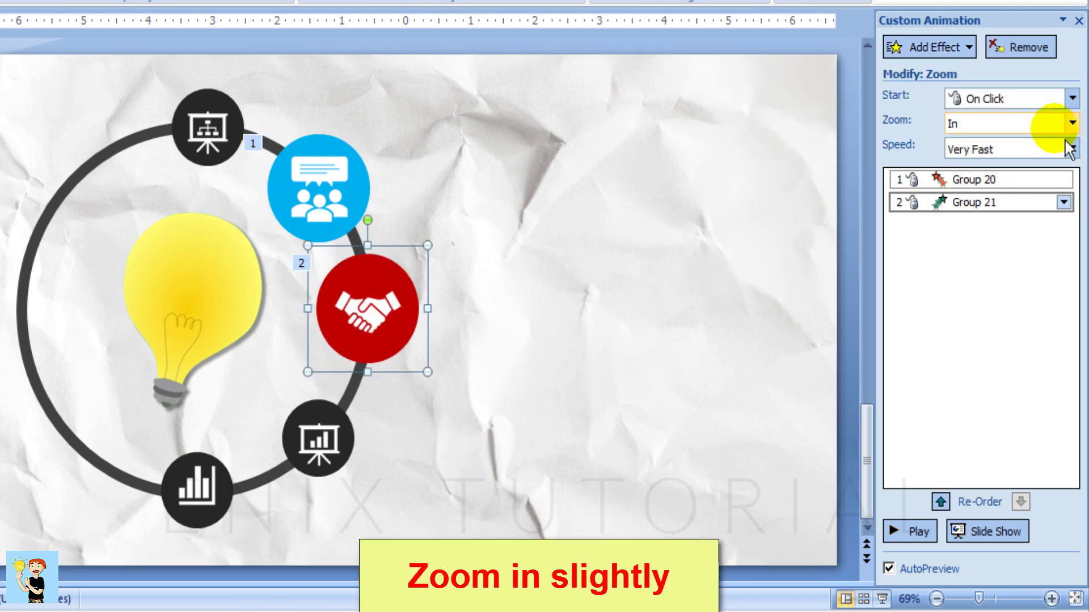
pyautogui.click(1073, 123)
pyautogui.click(965, 194)
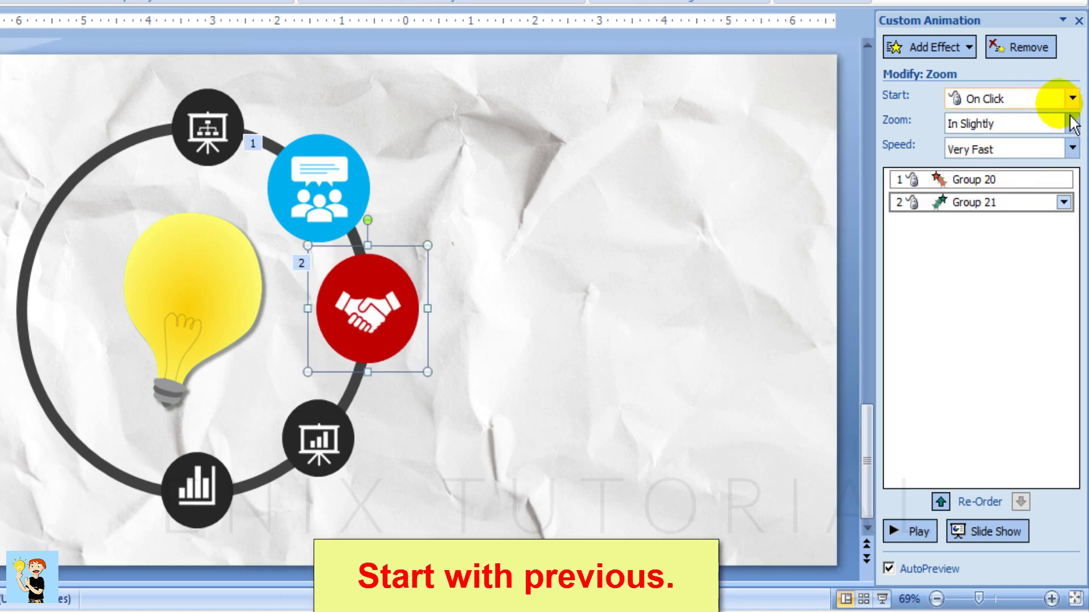
pyautogui.click(1072, 98)
pyautogui.click(1052, 140)
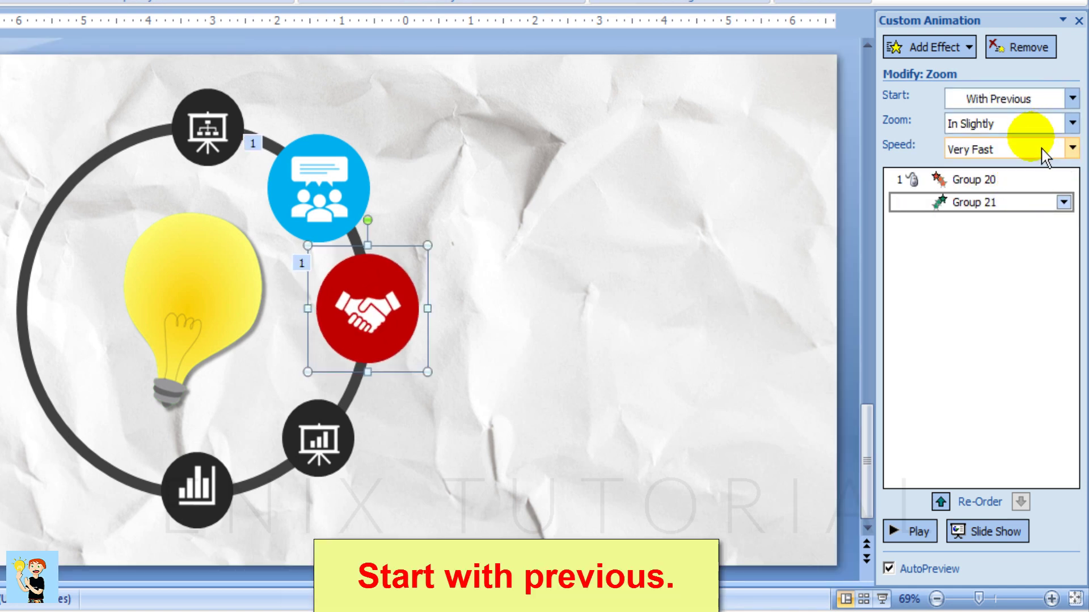
pyautogui.click(722, 278)
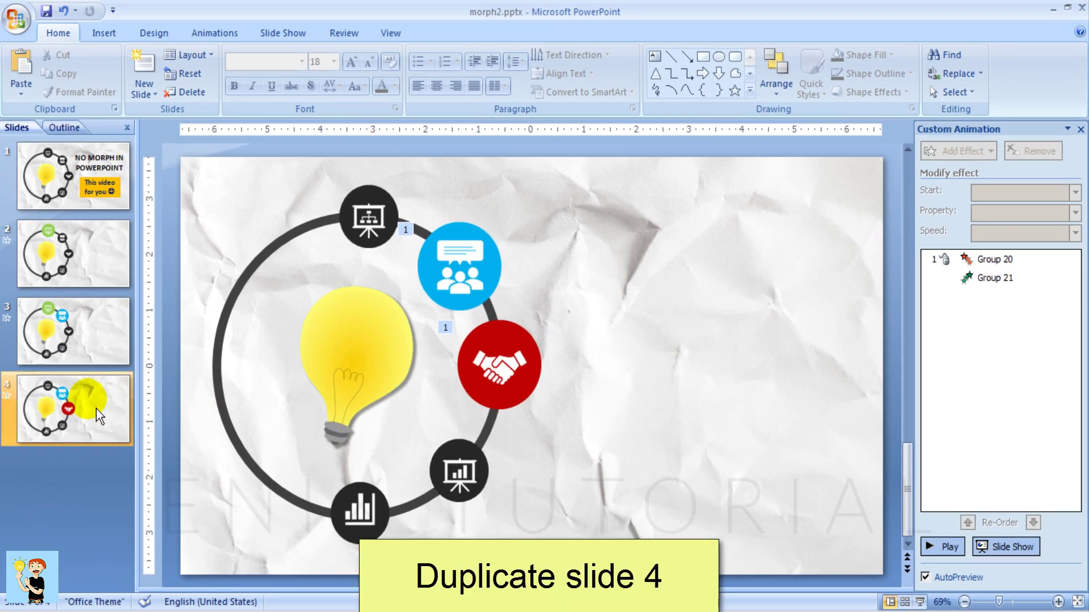
# Step: Duplicate slide 4 as slide 5 and select its blue icon circle
pyautogui.click(63, 409)
pyautogui.rightClick(96, 410)
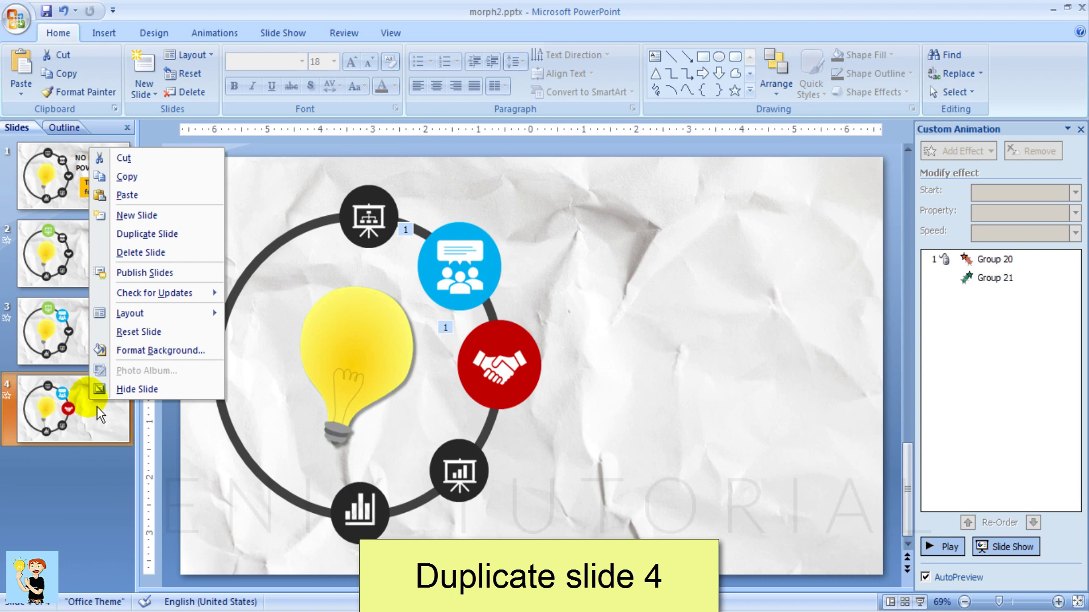
pyautogui.click(149, 233)
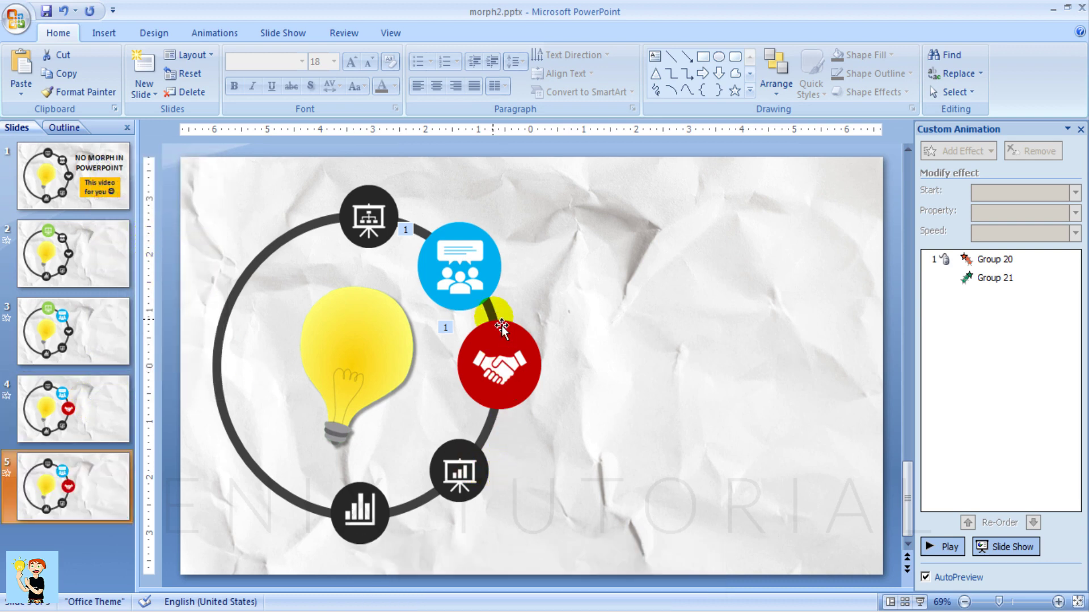
pyautogui.click(489, 286)
pyautogui.click(487, 285)
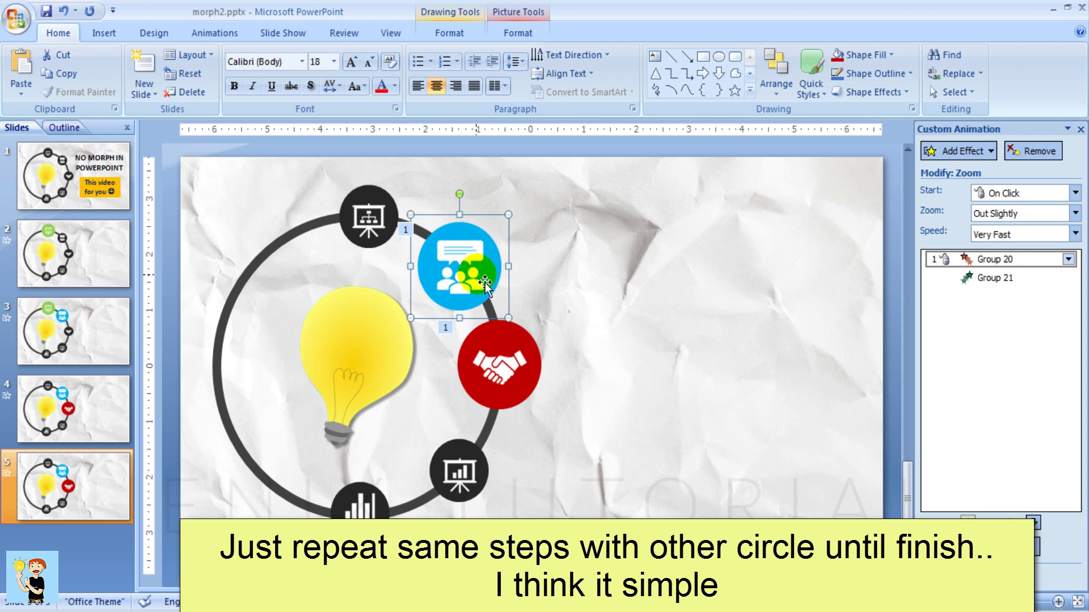